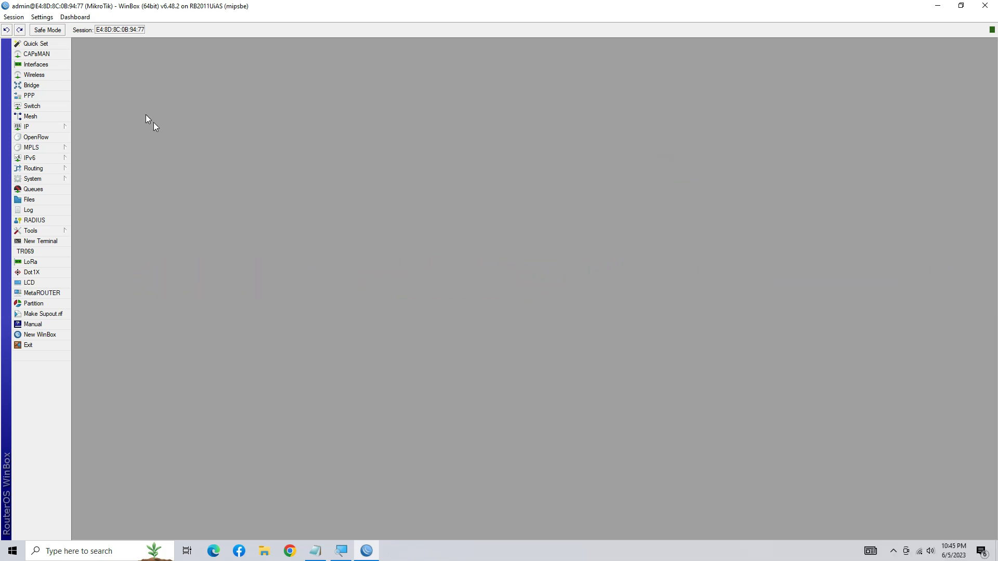
Mark the connectivity check in the checklist and ping 8.8.8.8 from a router terminal
click(315, 551)
drag(199, 248, 474, 249)
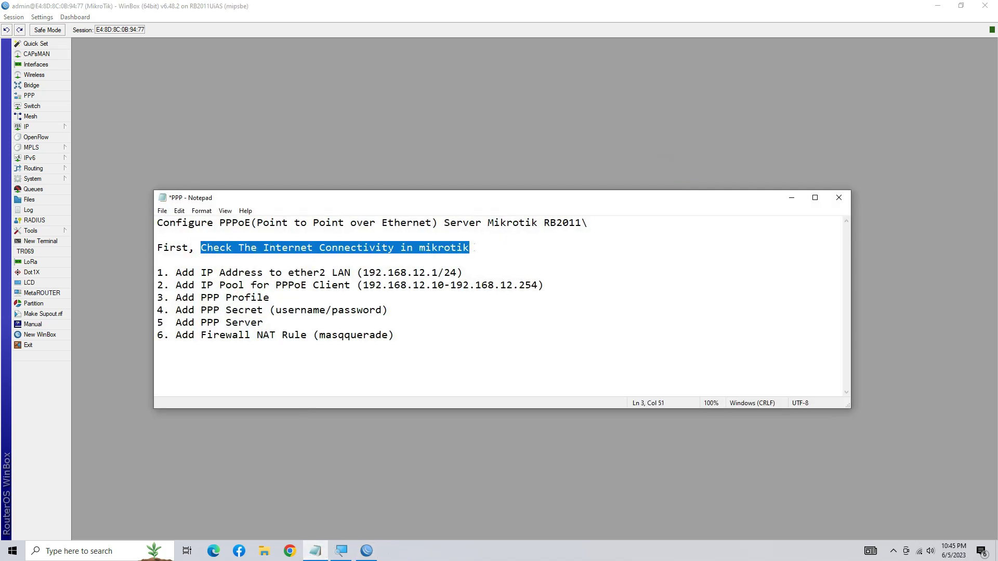
click(791, 197)
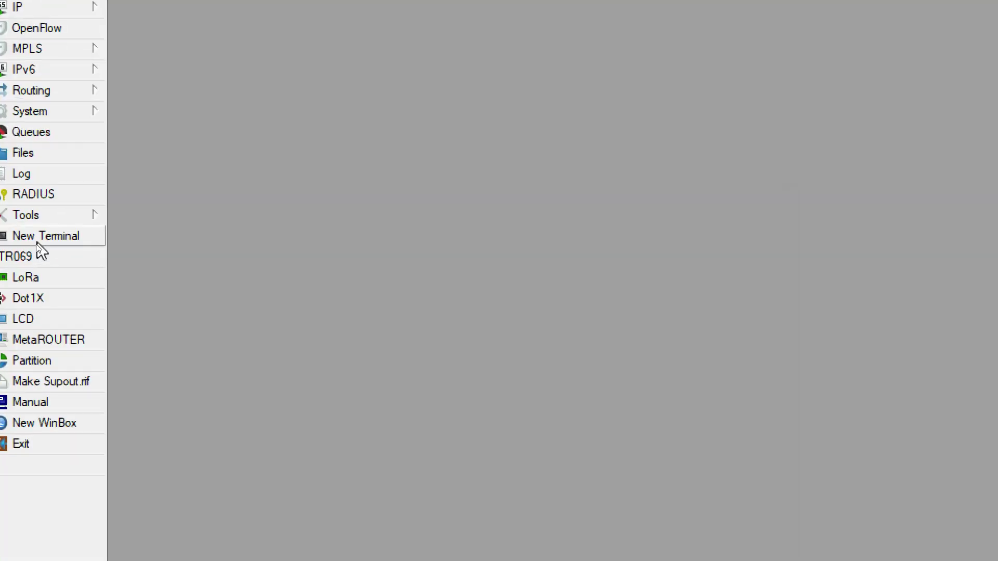
click(38, 242)
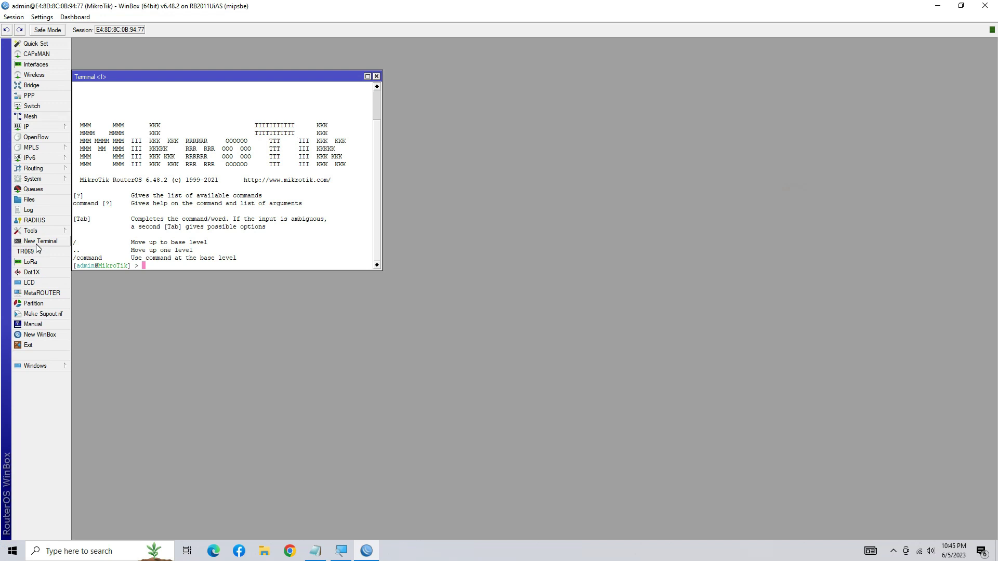
text(ping 8.8.8.8)
key(Return)
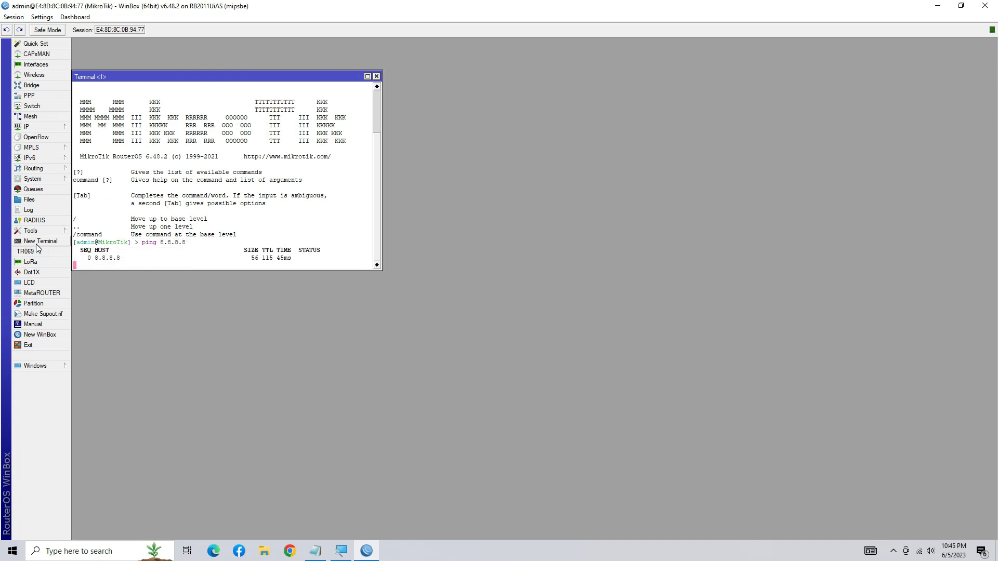
click(377, 76)
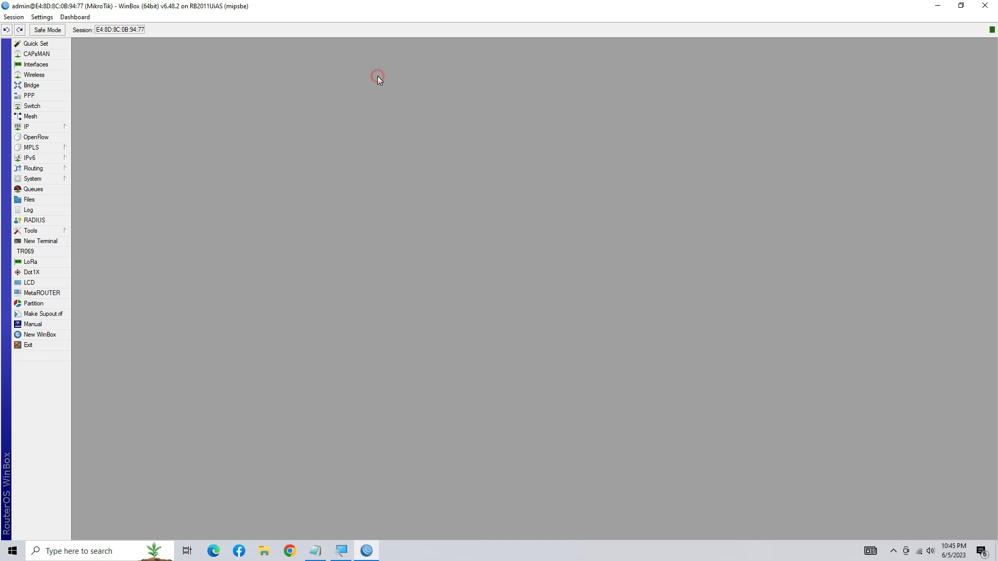
Mark the ether2 LAN address step in the checklist and open the IP address list
click(325, 551)
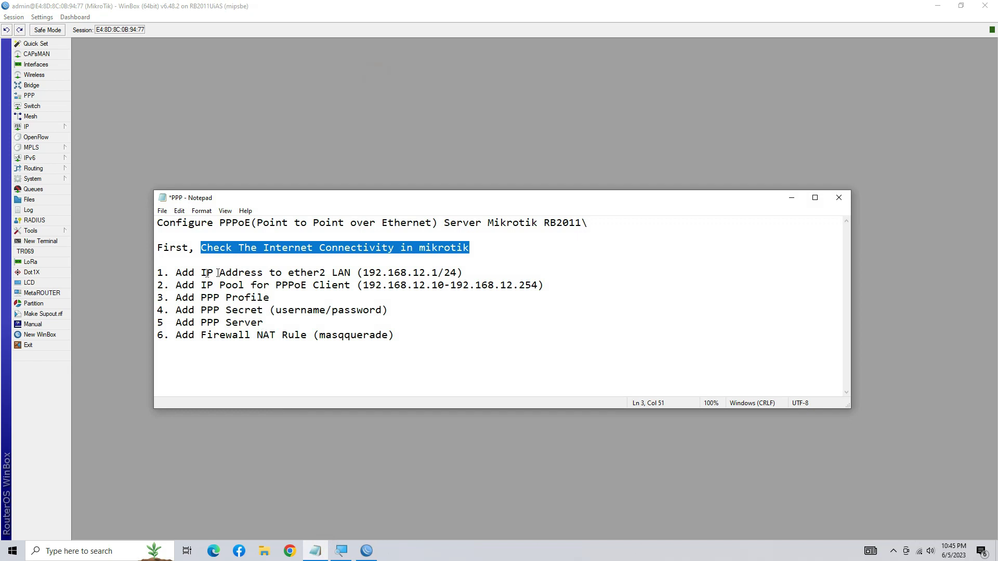
drag(177, 272, 357, 272)
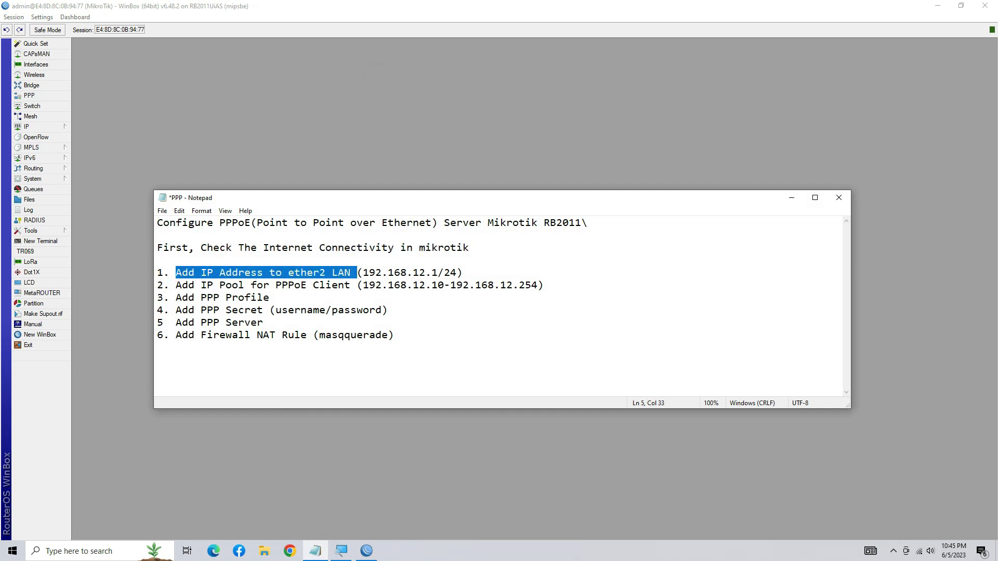
click(137, 174)
click(61, 130)
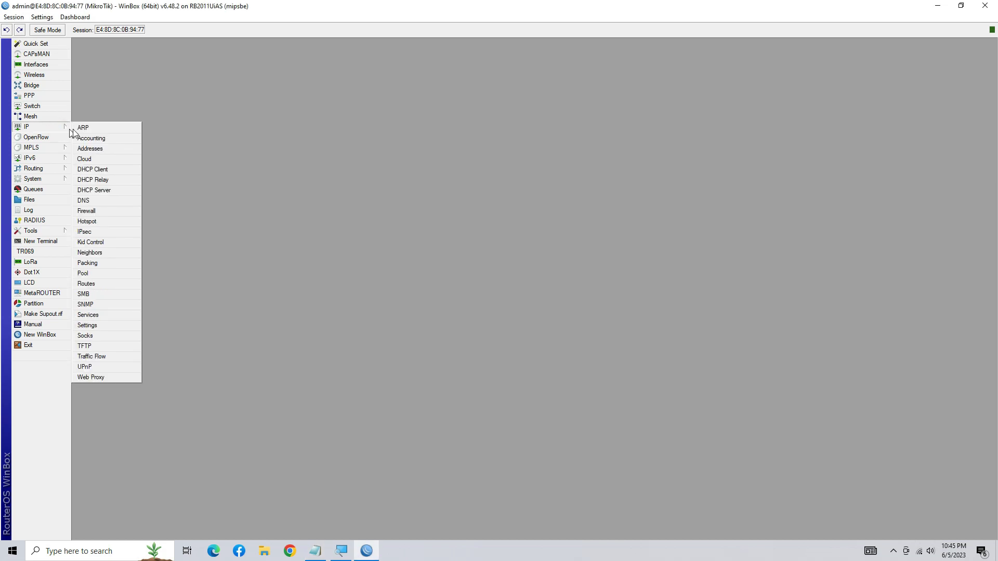
click(90, 150)
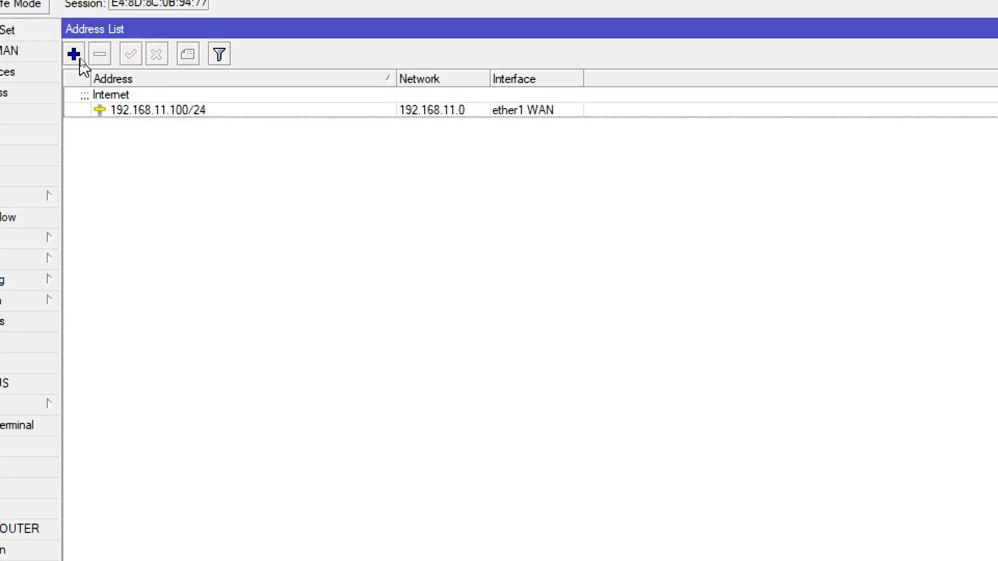
Add address 192.168.12.1/24 on ether2 LAN and close the address list
click(81, 59)
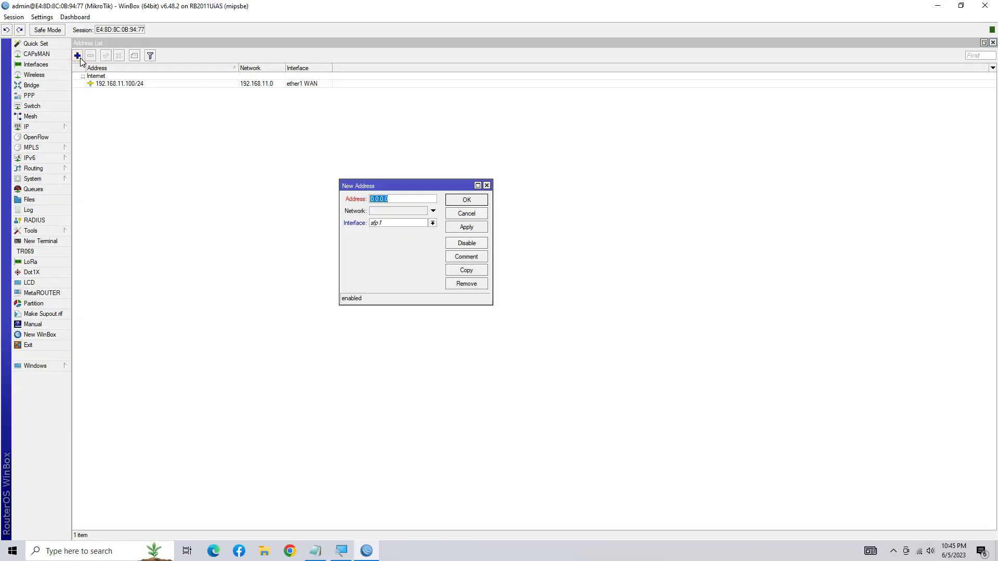
text(192.168.12.1/24)
click(409, 229)
click(408, 235)
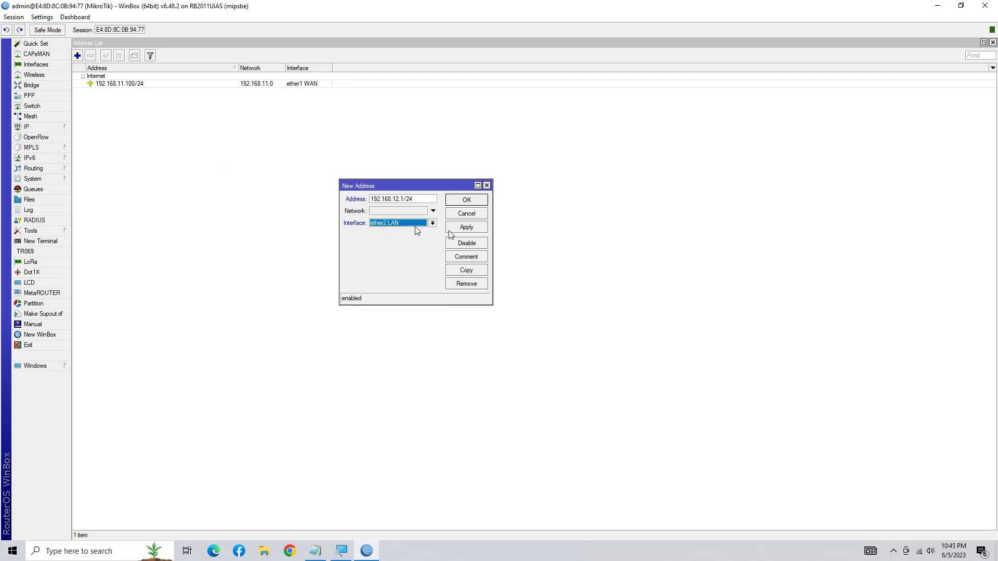
click(467, 227)
click(471, 203)
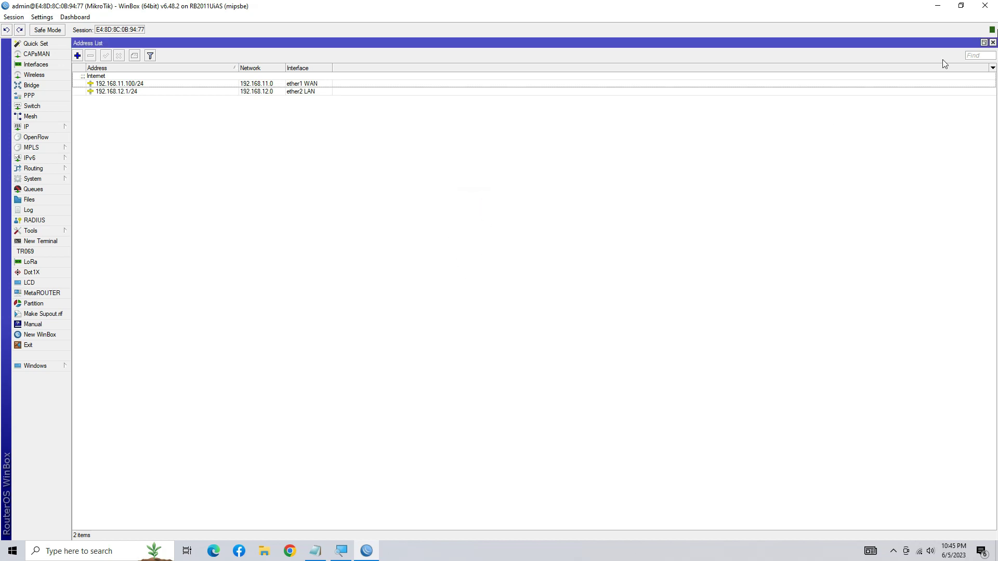
click(994, 43)
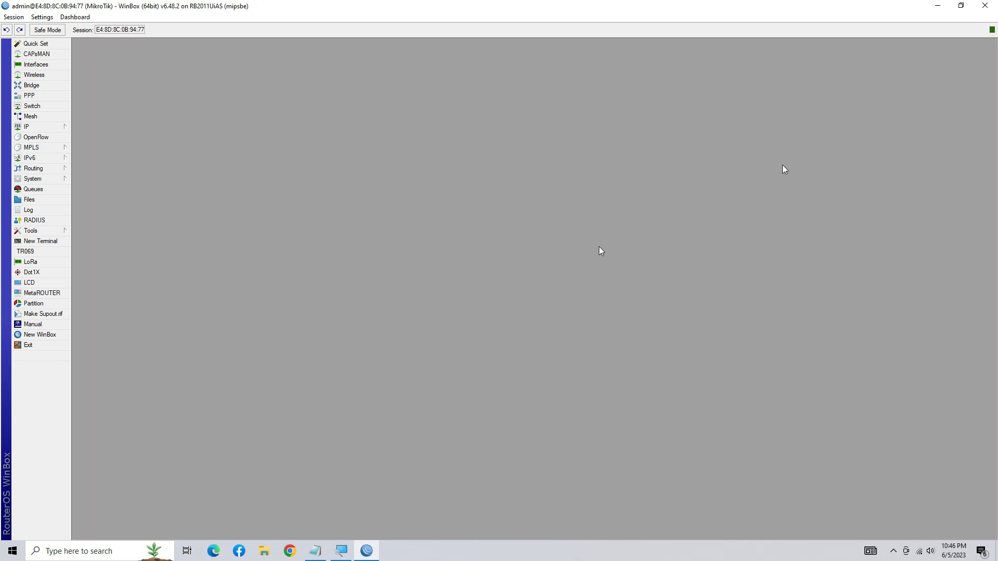
Mark the IP pool step and its address range in the Notepad checklist
click(316, 551)
click(243, 297)
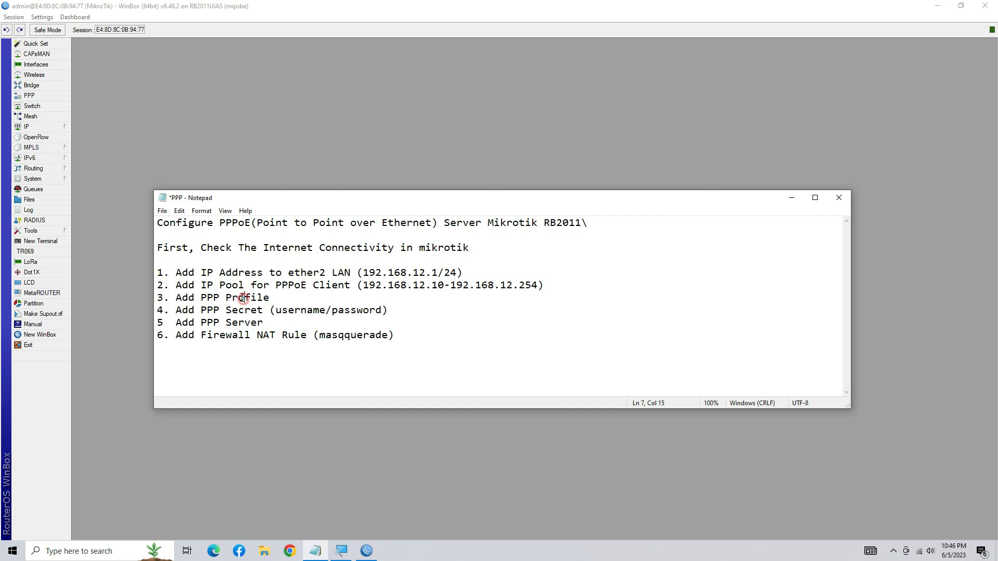
drag(176, 284, 350, 285)
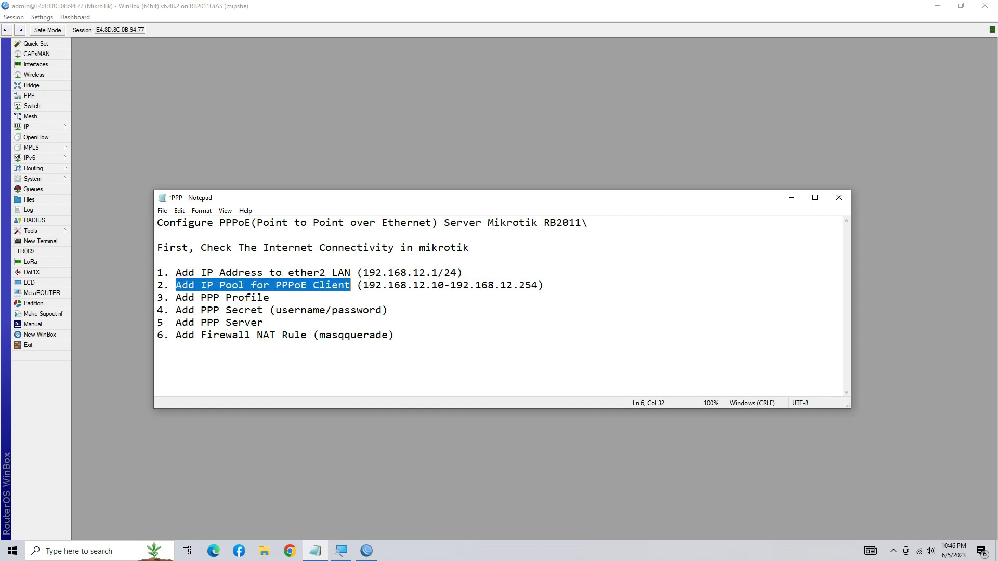
drag(363, 285, 543, 285)
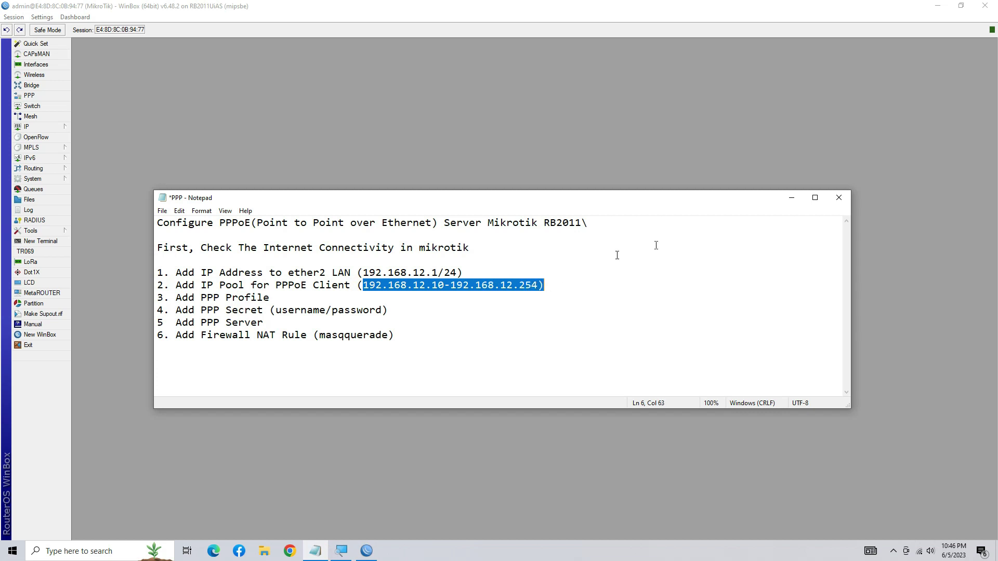
click(790, 198)
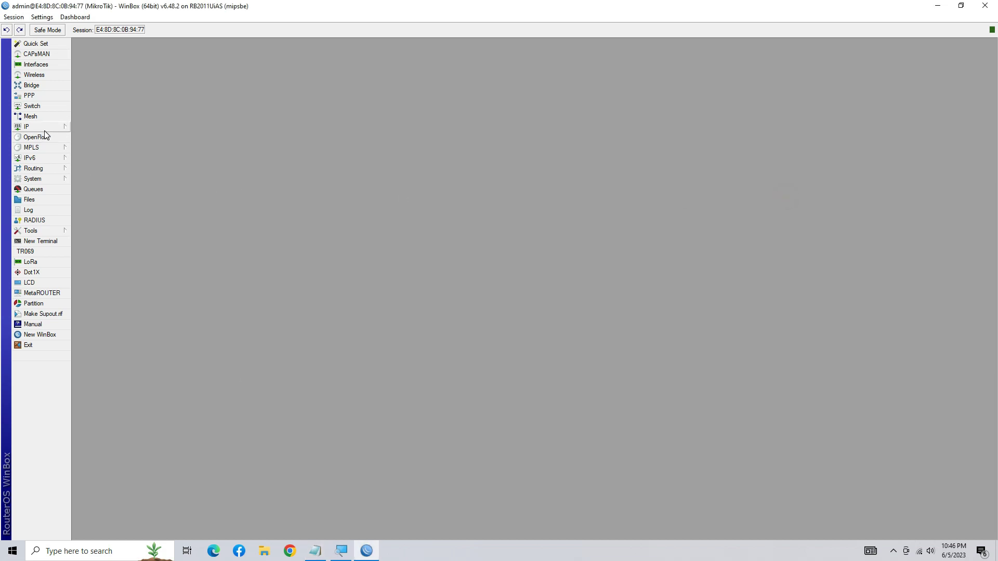
Create IP pool PPPoE with range 192.168.12.10-192.168.10.254
click(45, 129)
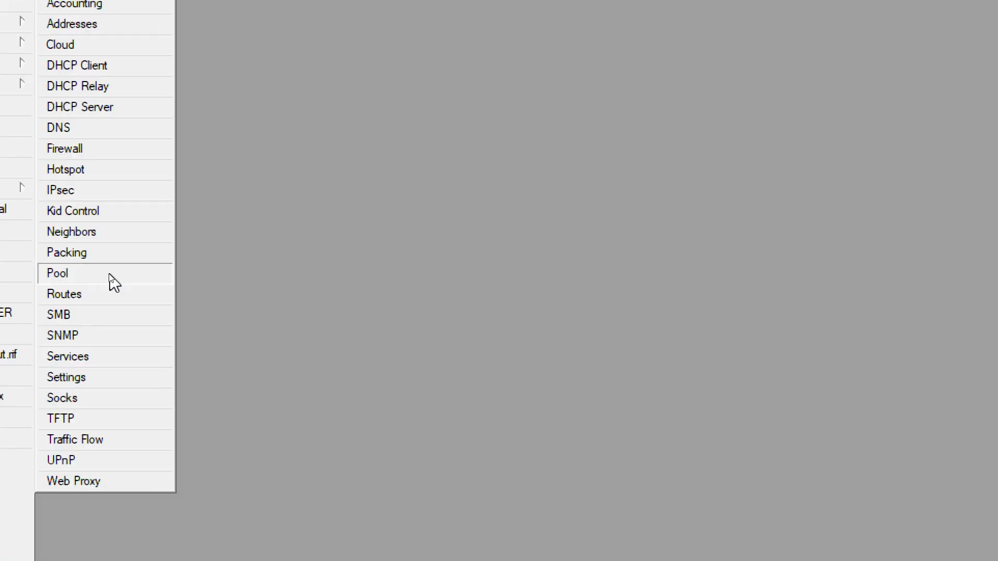
click(111, 276)
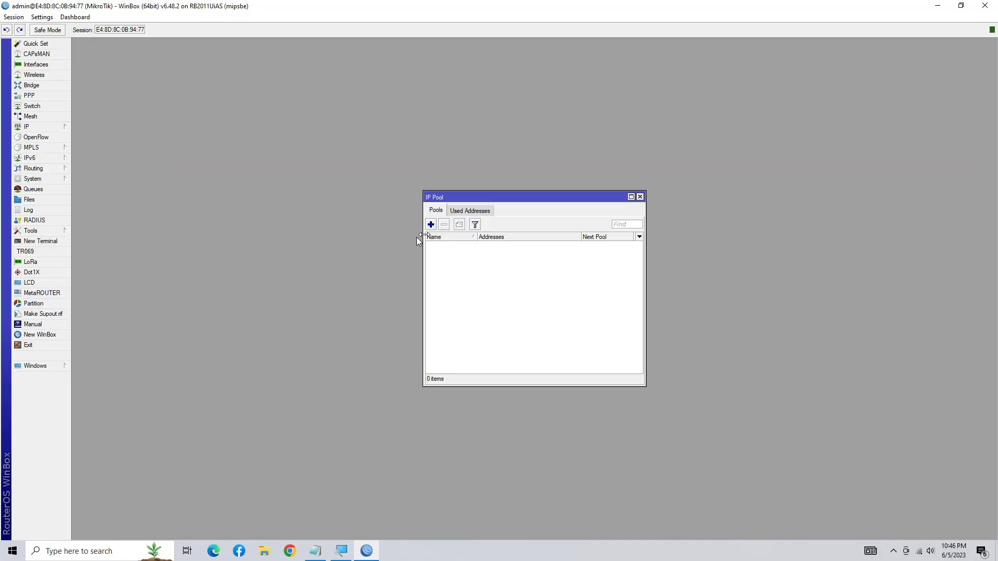
click(431, 225)
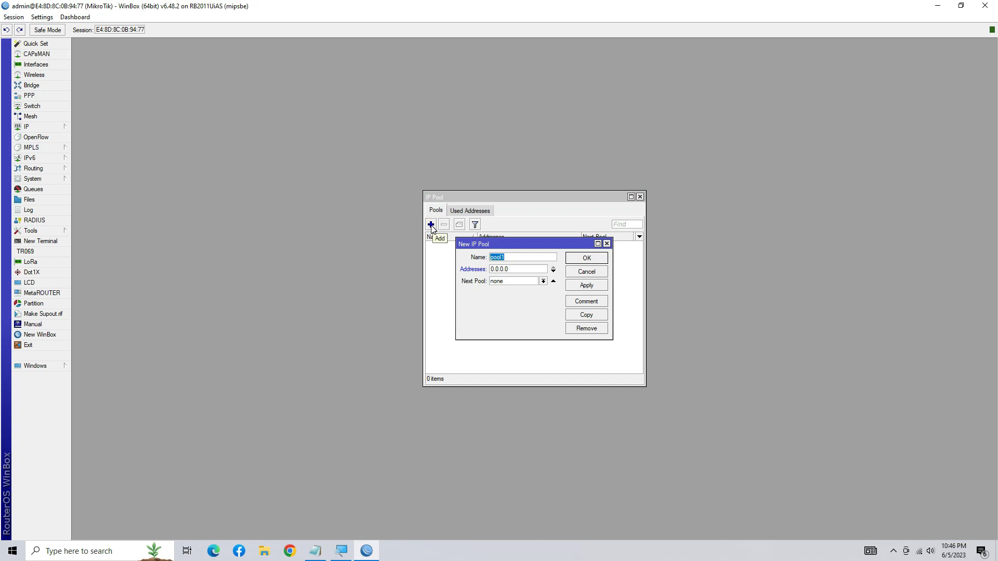
text(PPPoE)
key(Tab)
text(192)
text(.168.12.10-192.168.10.2)
text(54)
click(590, 289)
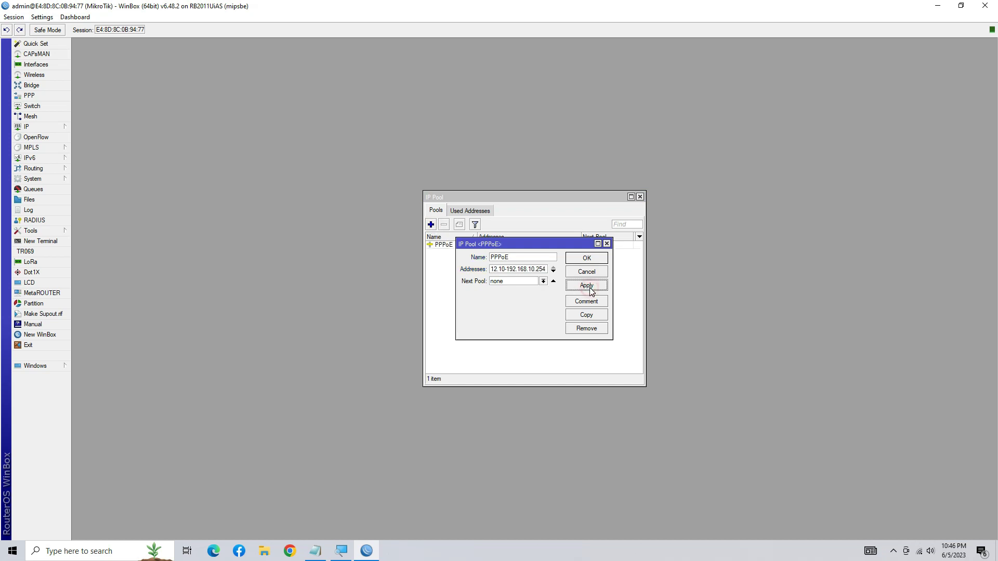
click(595, 259)
click(549, 246)
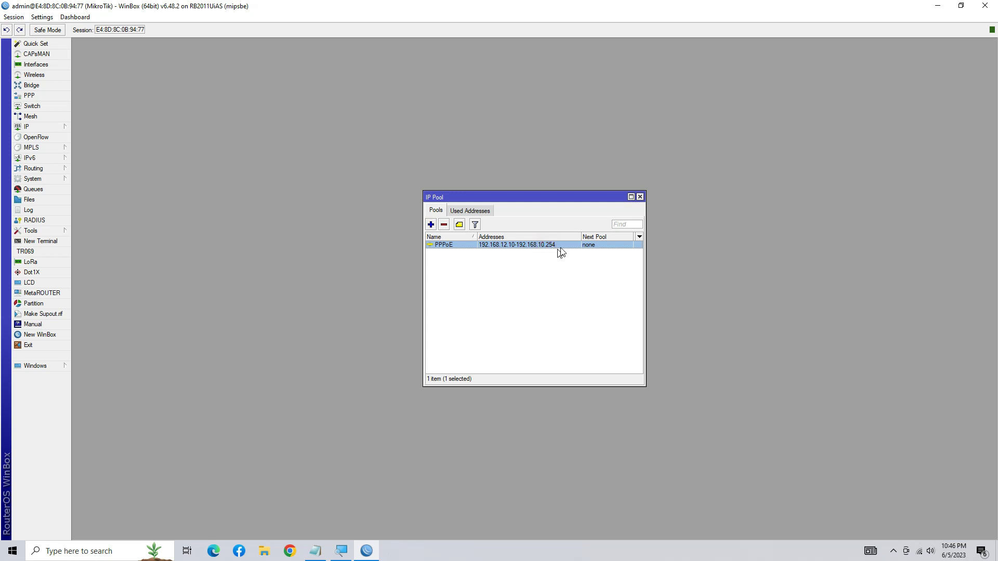
Close the IP pools and mark the Add PPP Profile step in the checklist
click(639, 197)
click(321, 553)
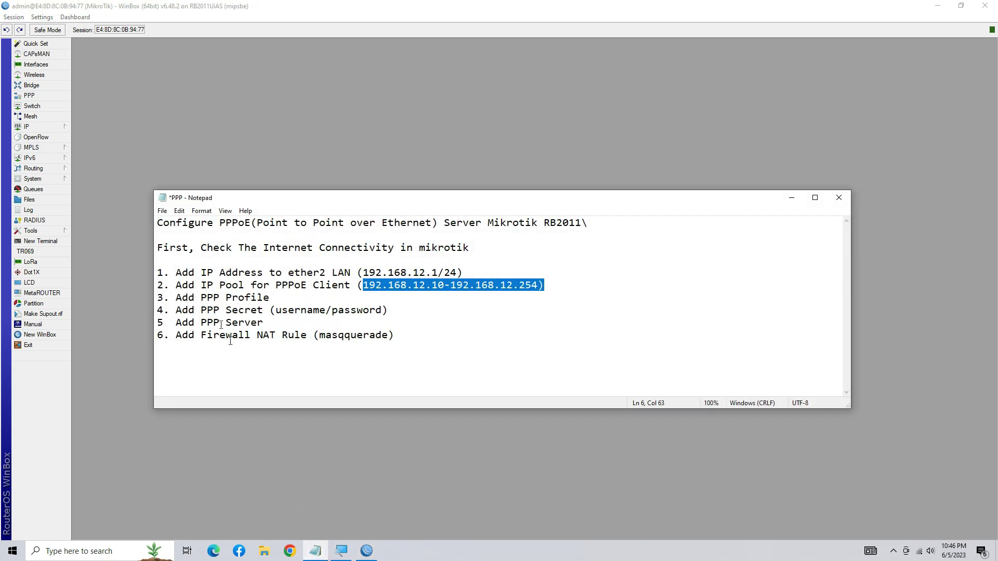
drag(176, 300, 270, 300)
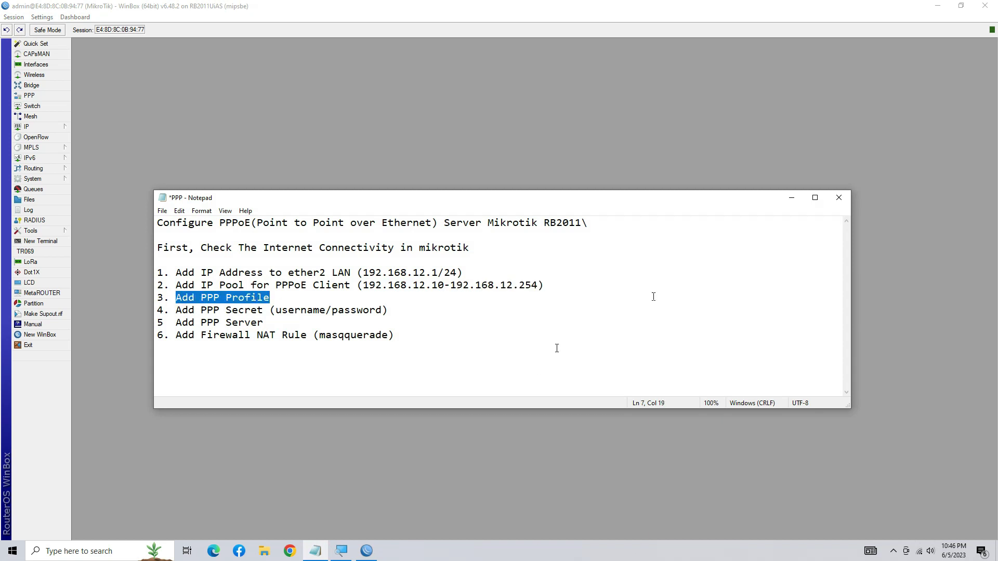
click(792, 198)
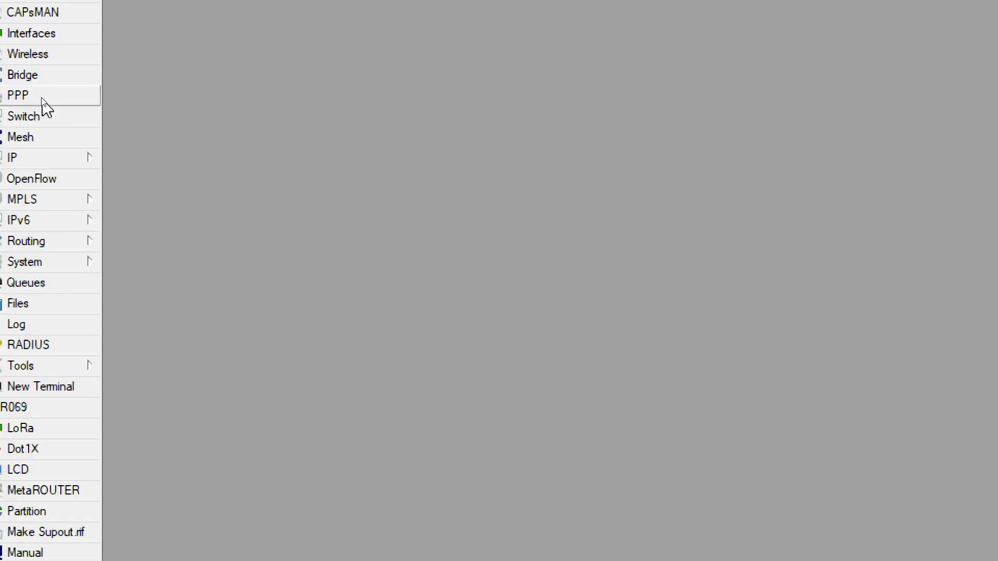
Create a new PPP profile, profile1, with its local address set to the PPPoE pool
click(42, 99)
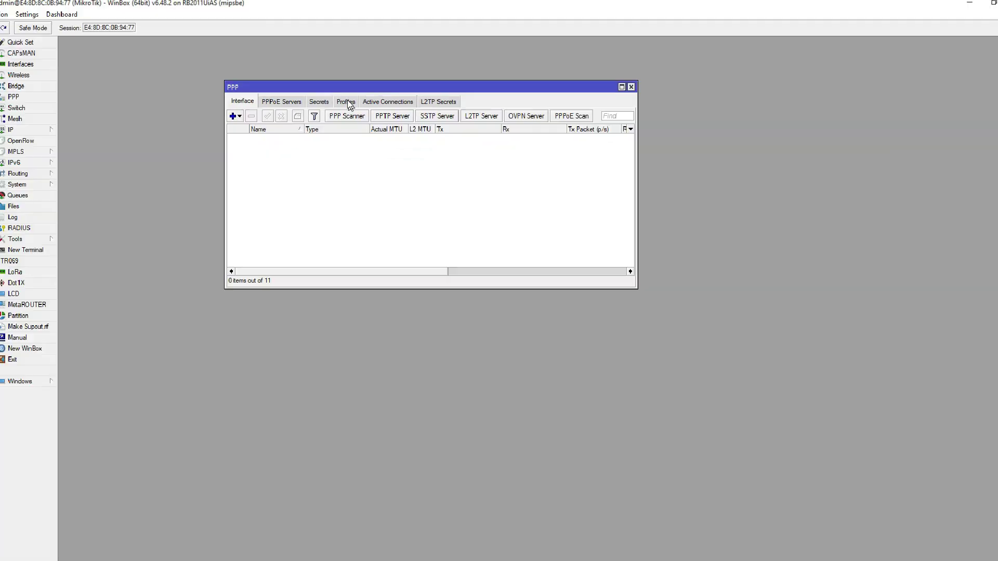
click(346, 102)
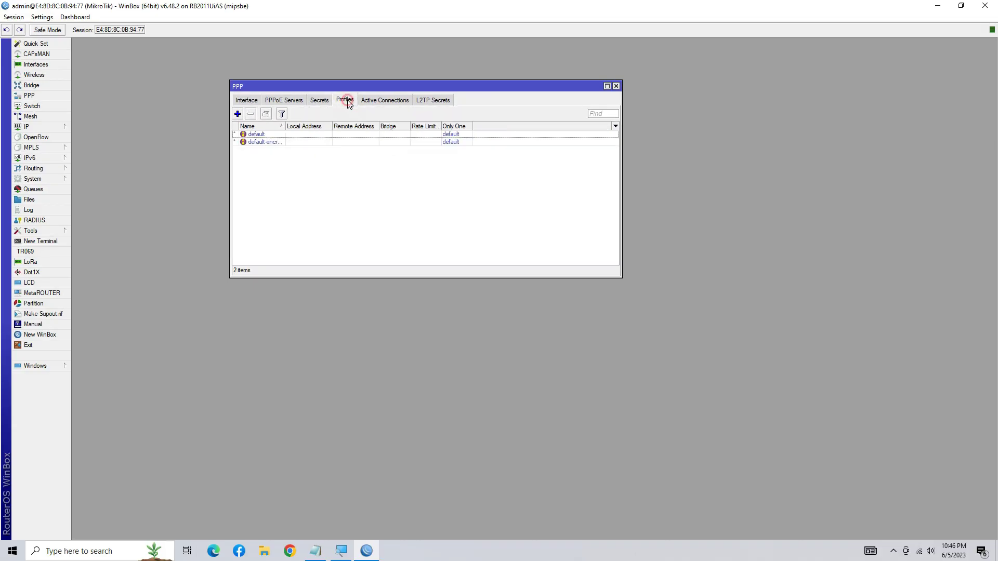
click(237, 115)
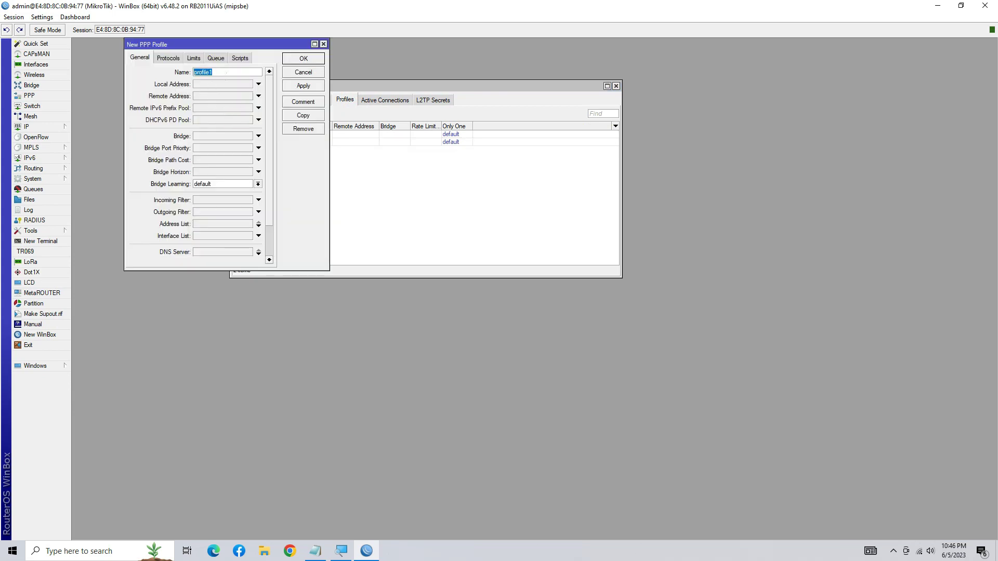
click(238, 85)
click(248, 84)
click(241, 99)
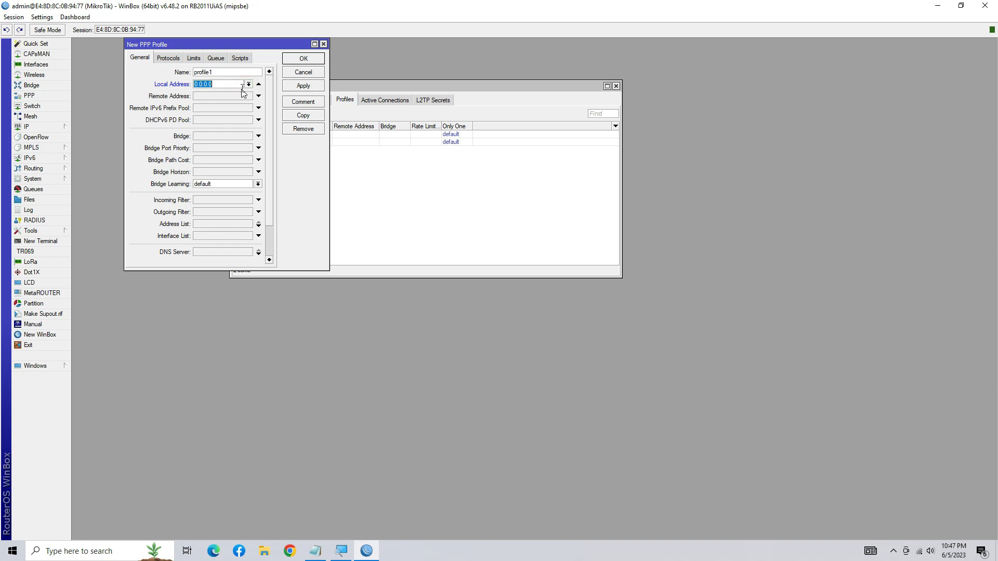
click(248, 84)
click(235, 92)
Set profile1's remote address to the PPPoE pool and save the profile
click(246, 96)
click(249, 96)
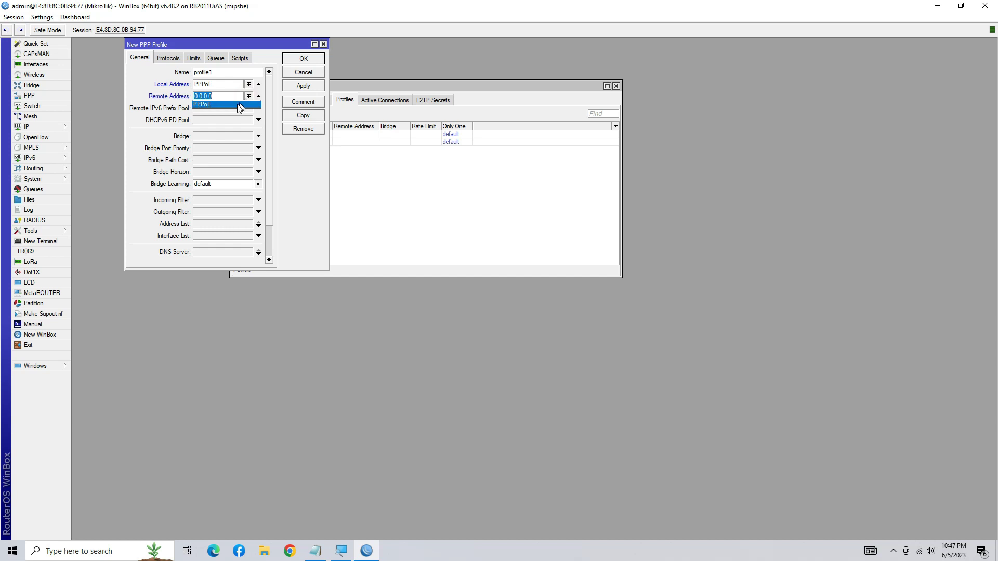
click(239, 104)
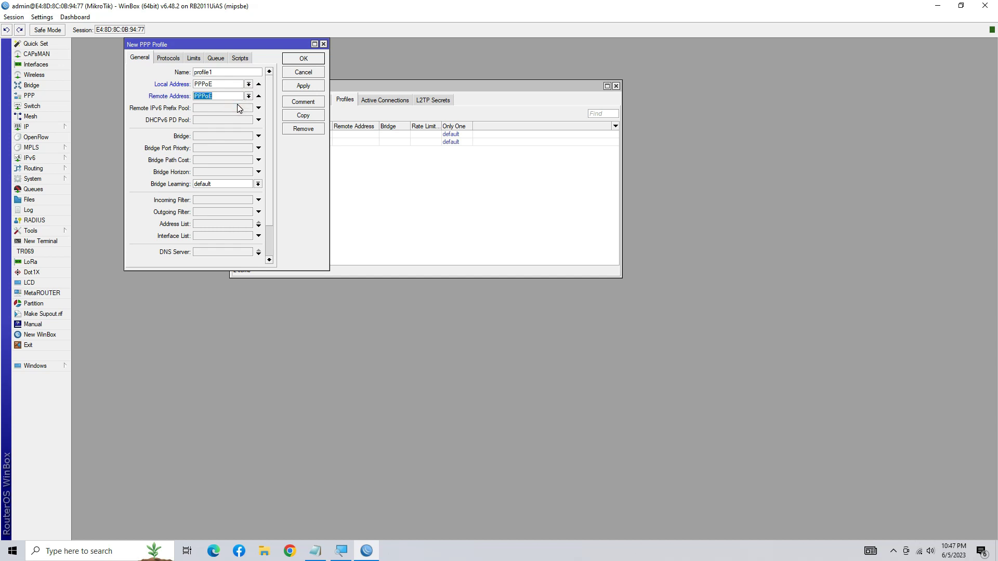
click(302, 86)
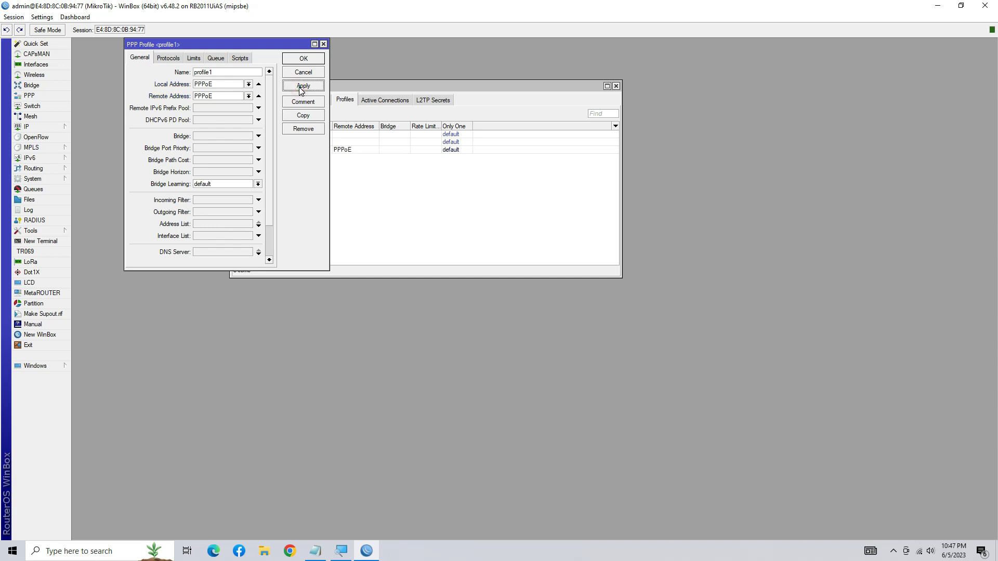
click(303, 58)
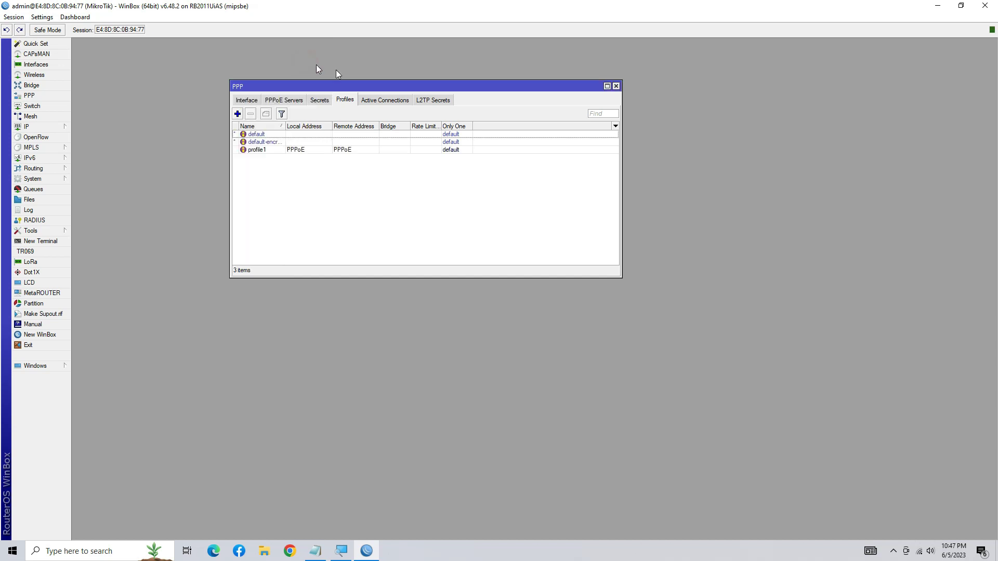
click(394, 153)
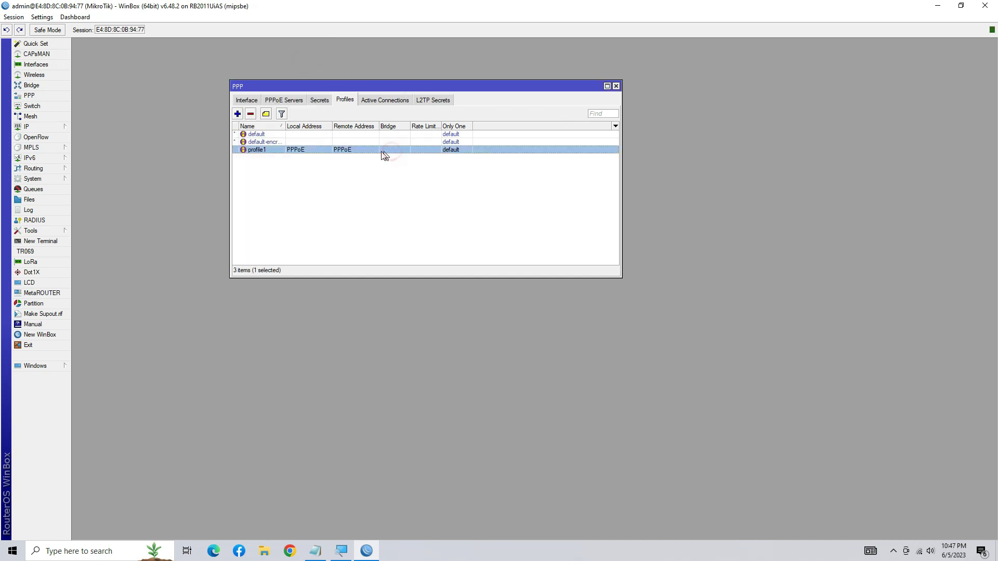
Mark the Add PPP Secret step in the checklist and show PPP's Secrets list
click(616, 86)
click(310, 553)
drag(176, 311, 390, 310)
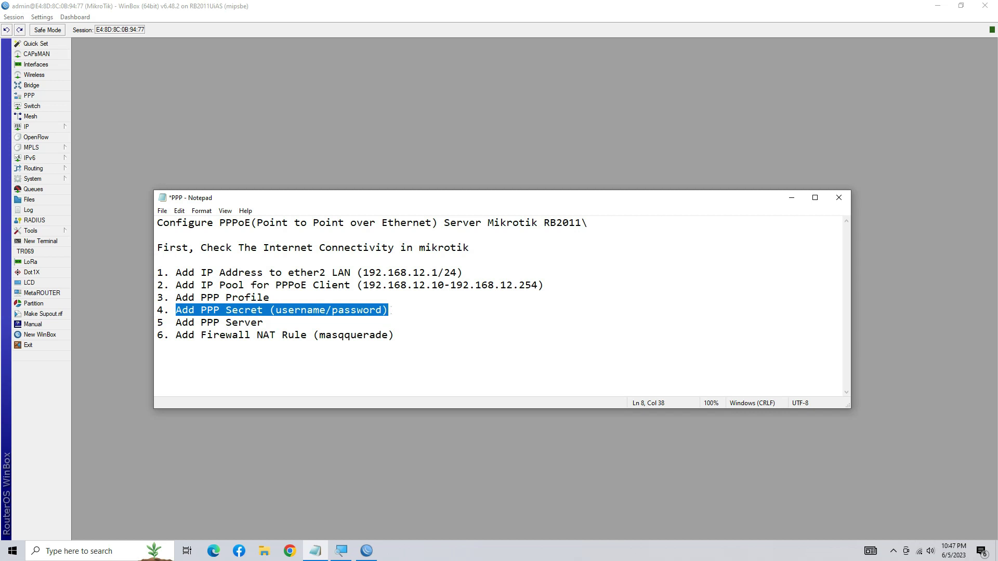
click(791, 197)
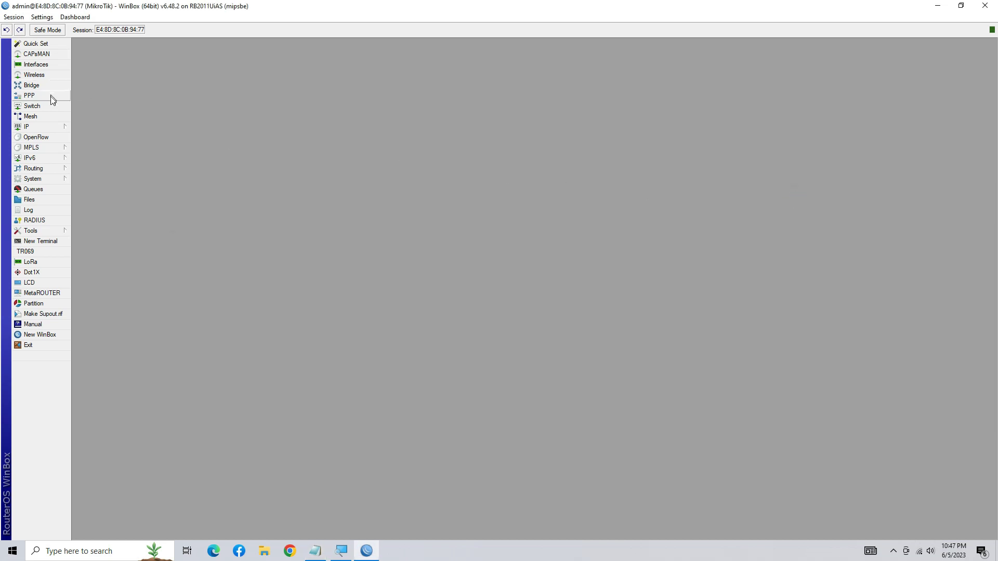
click(50, 97)
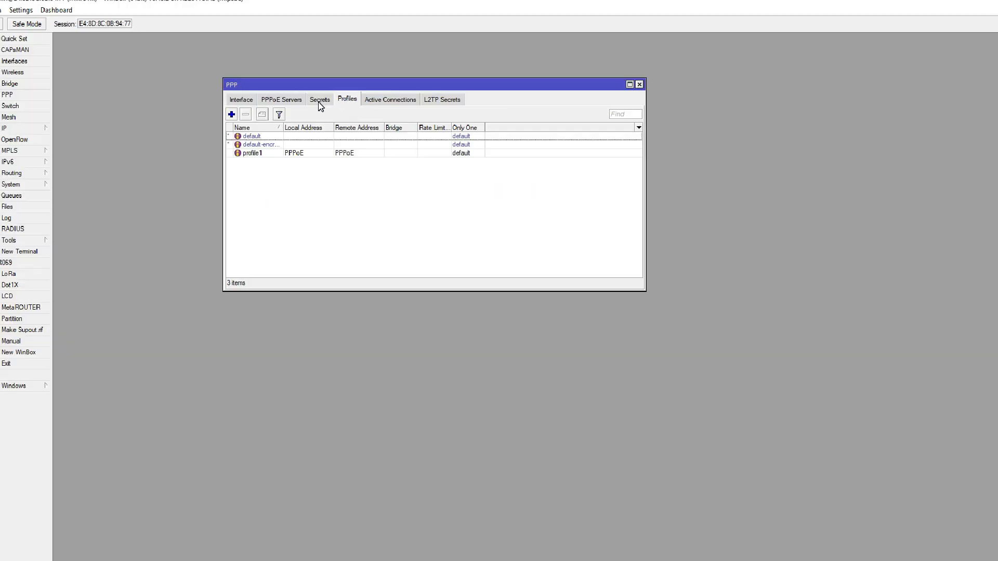
click(320, 101)
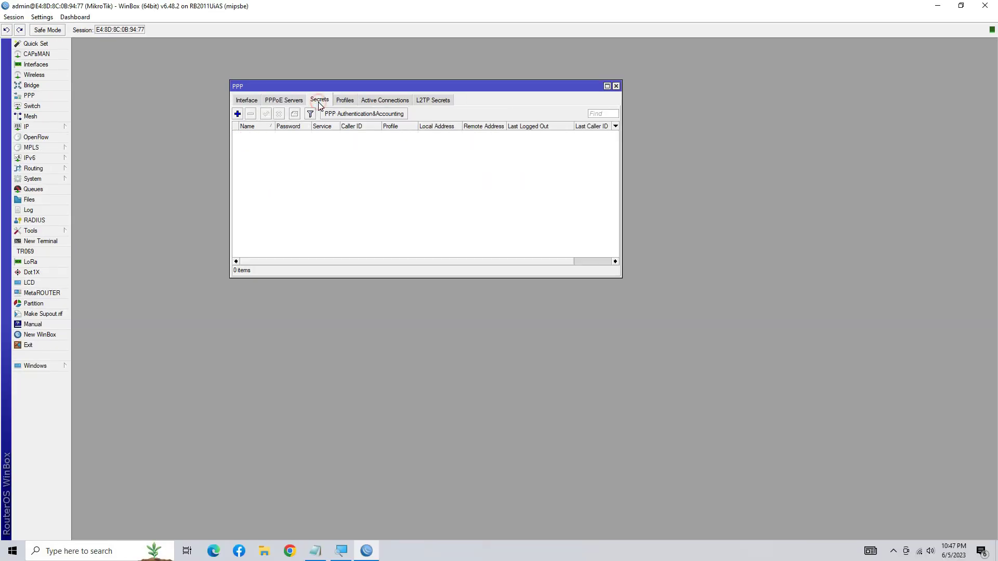
Add a PPP secret with its username and password, service pppoe and profile profile1
click(237, 114)
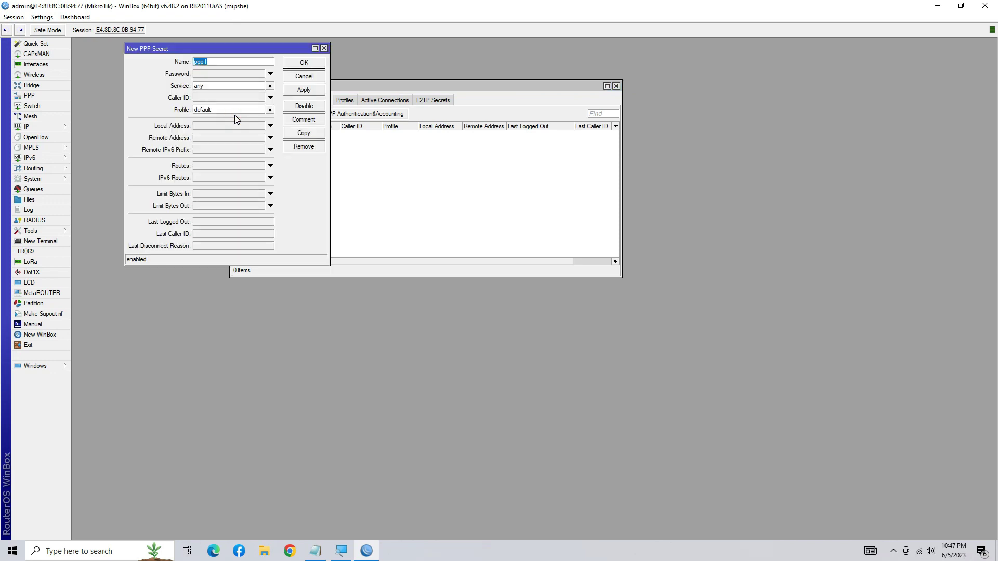
text(test)
key(Tab)
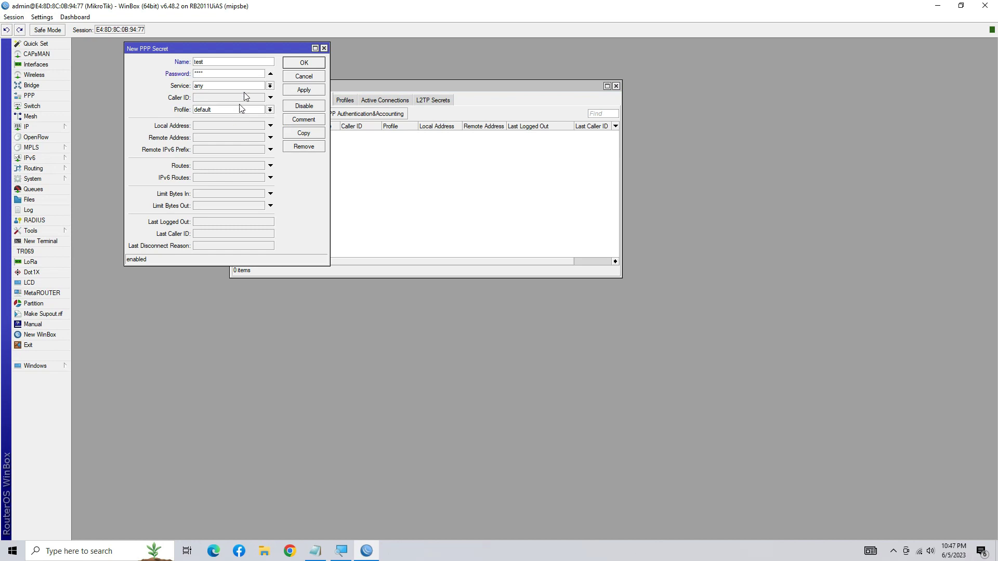
click(245, 87)
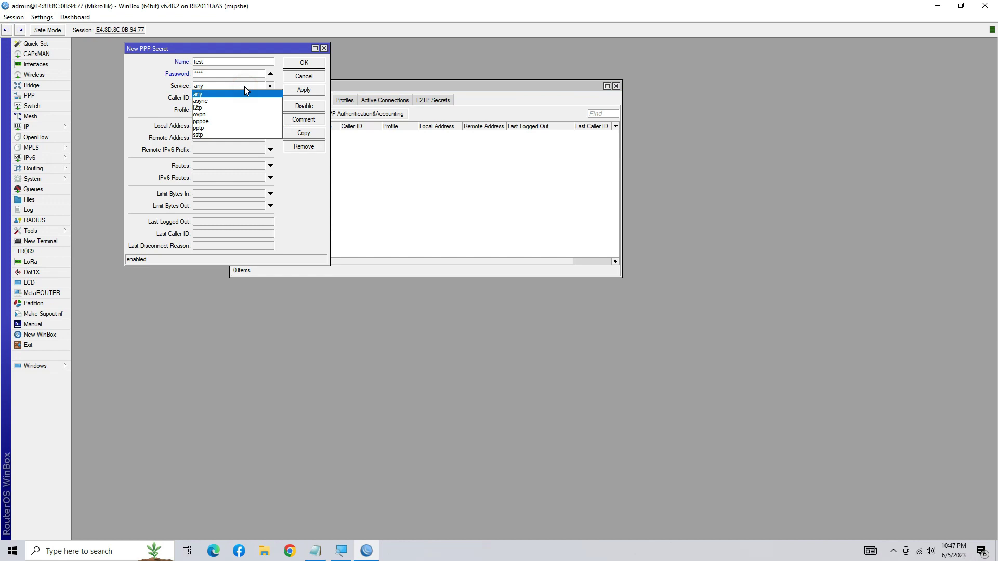
click(241, 122)
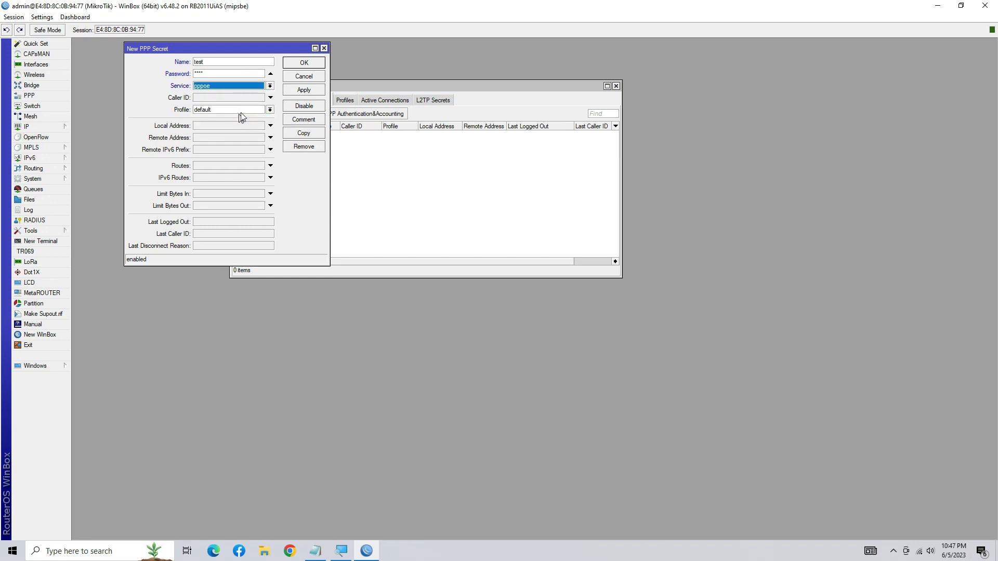
click(253, 110)
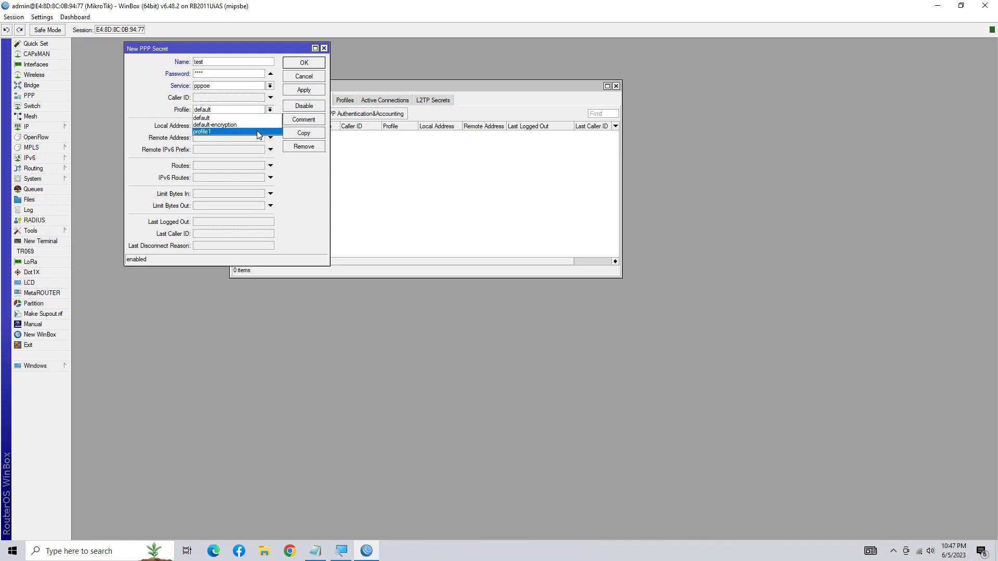
click(258, 133)
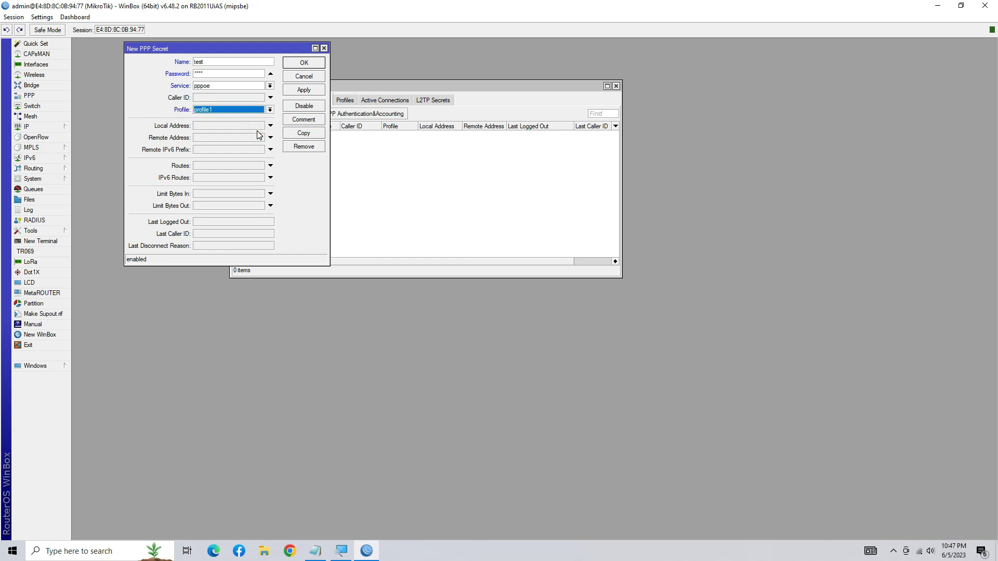
click(300, 95)
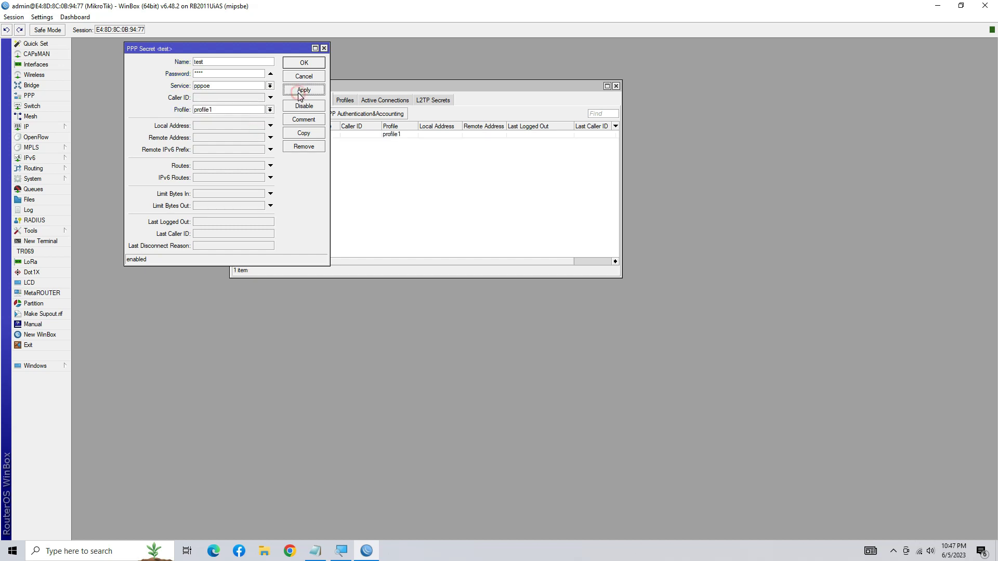
click(307, 66)
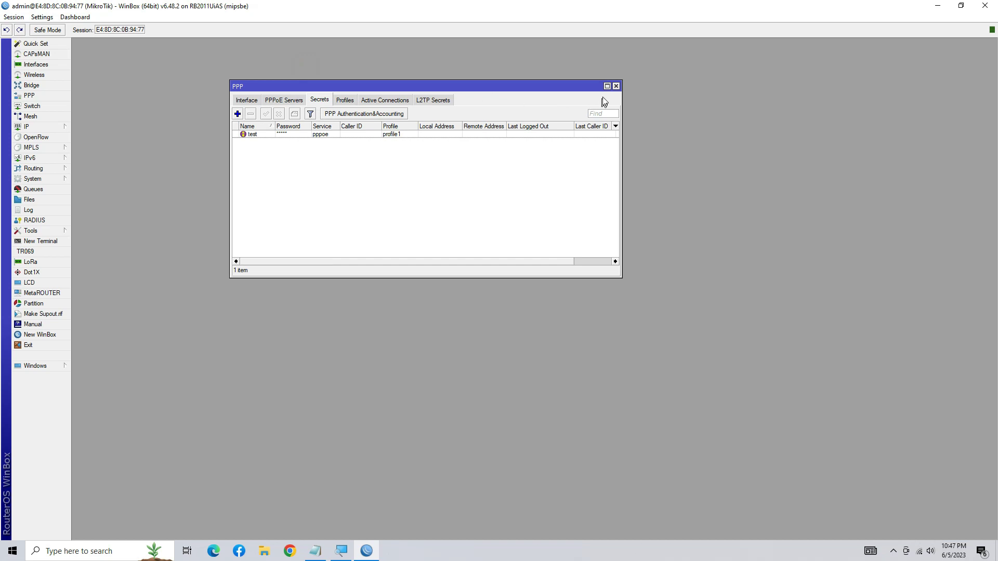
click(616, 85)
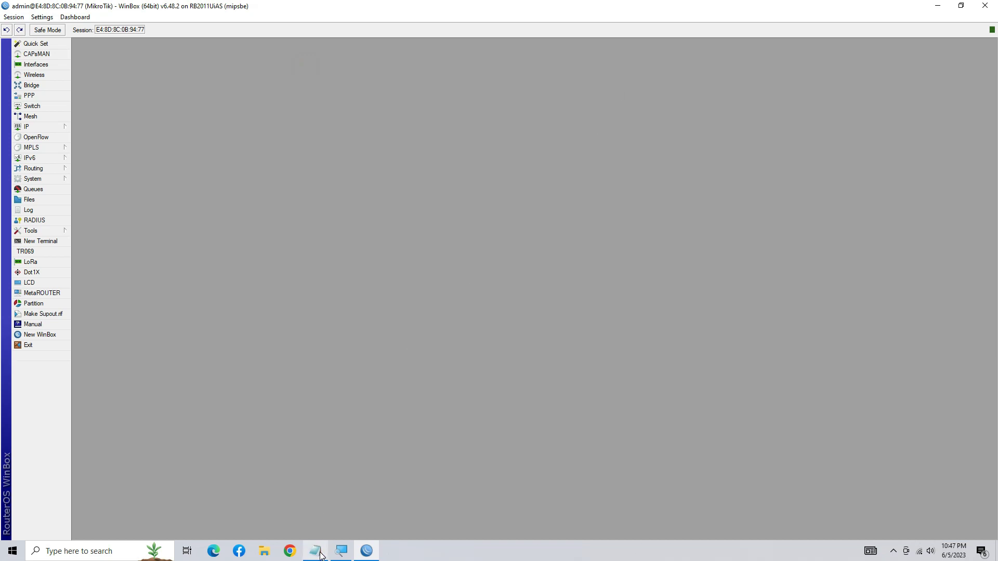
Mark the Add PPP Server step in the checklist and show PPP's PPPoE Servers list
click(316, 551)
drag(175, 322, 263, 323)
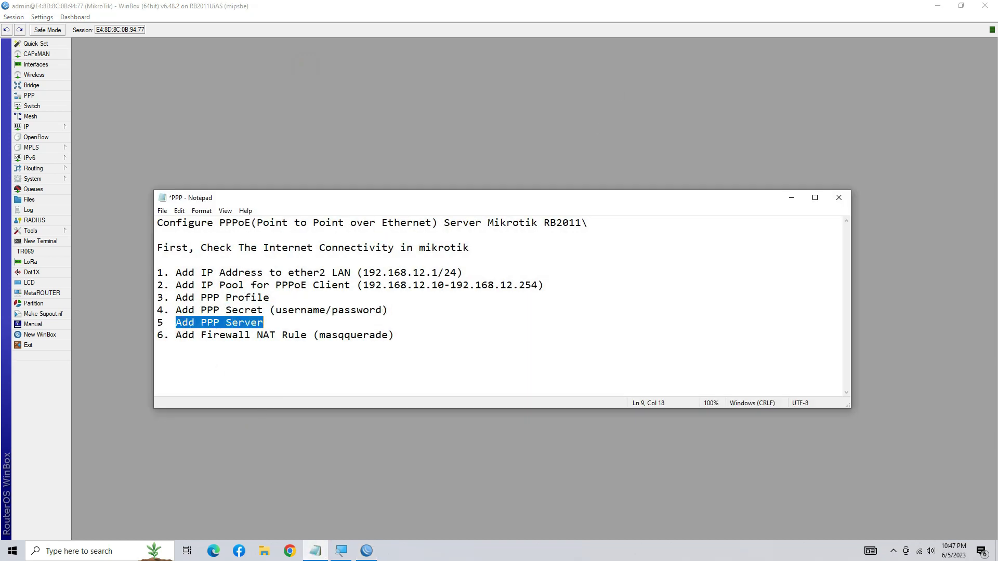
click(792, 198)
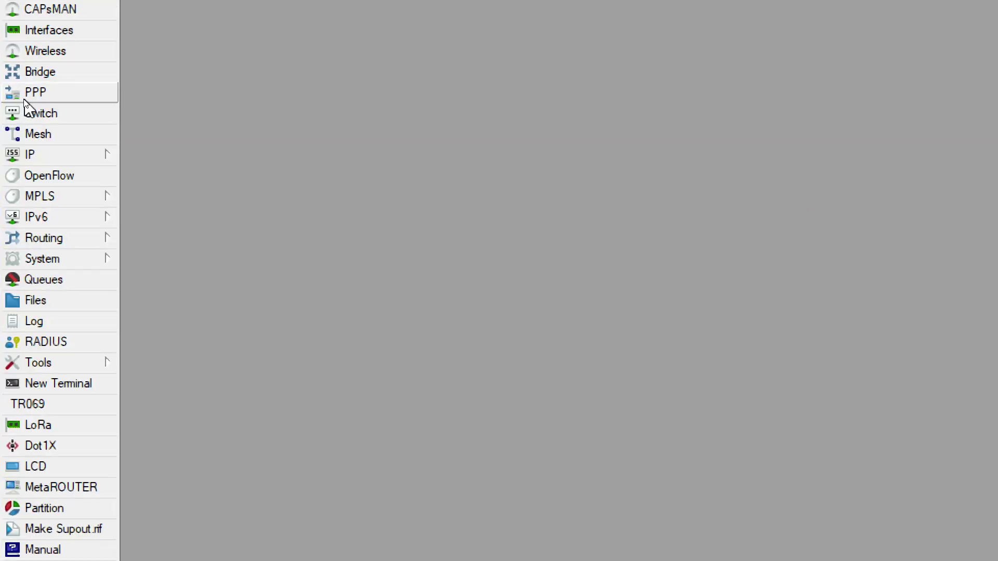
click(25, 99)
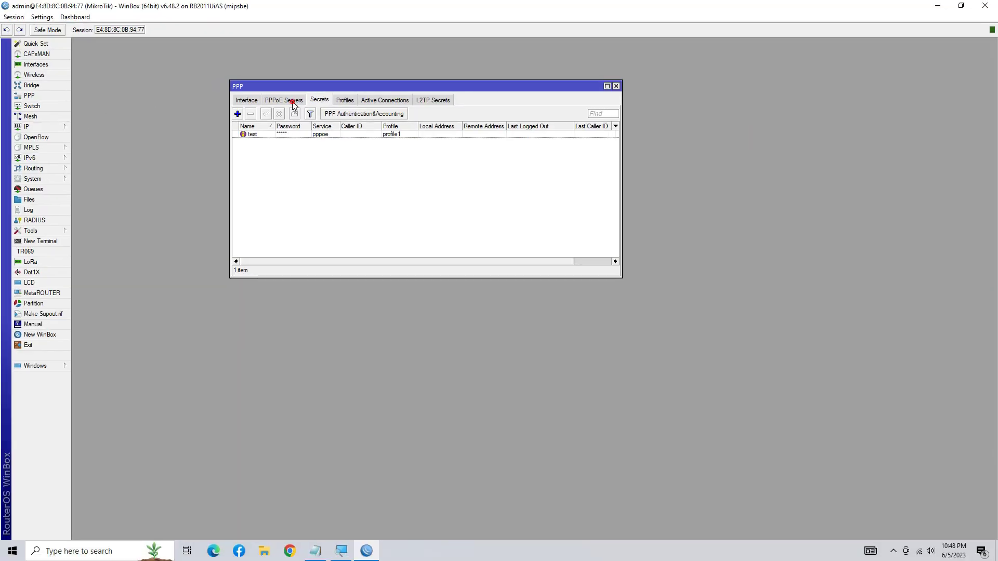
click(294, 104)
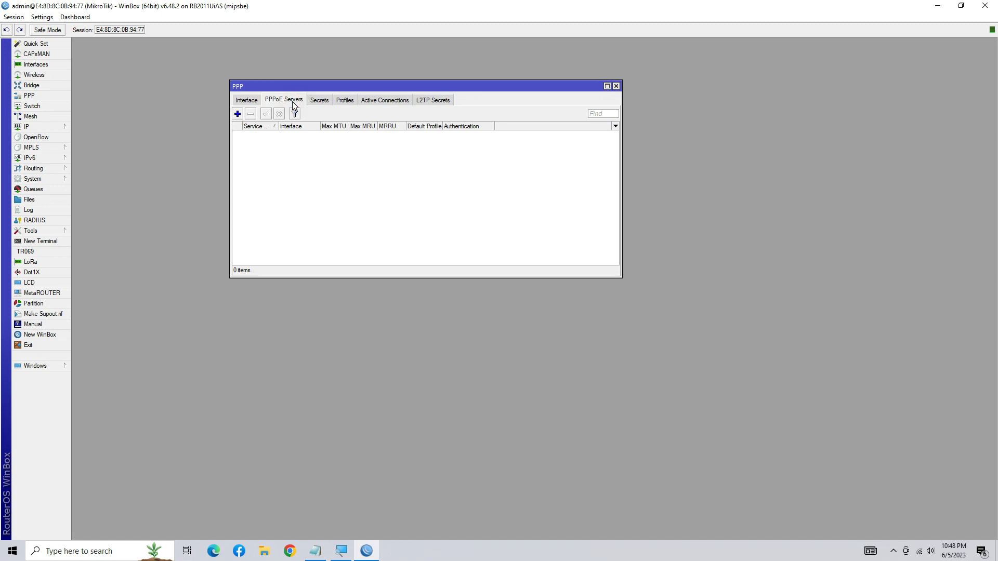
Add a new PPPoE service and enter PPPoE_SERVER as its service name
click(243, 113)
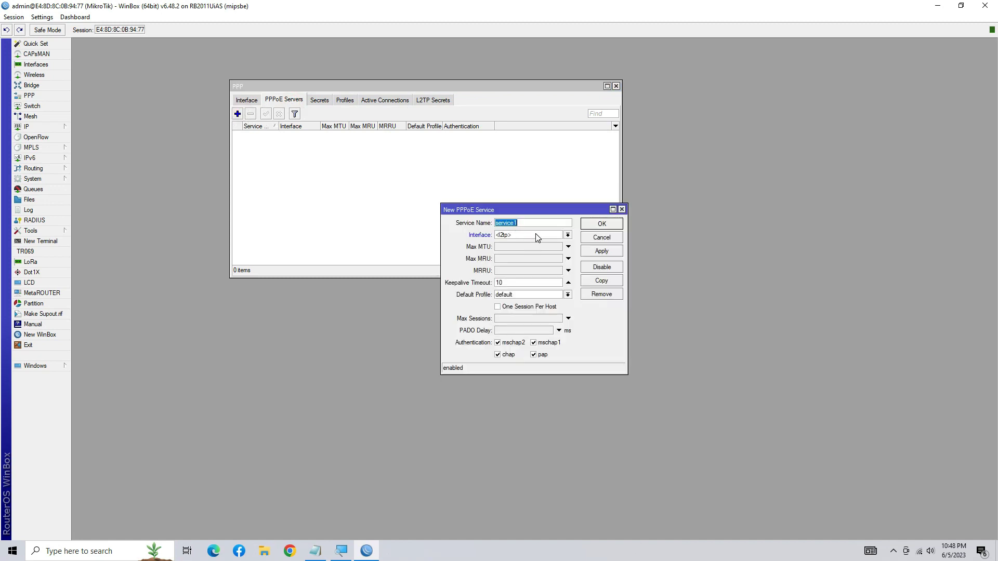
text(PPP)
text(oE_SERVER)
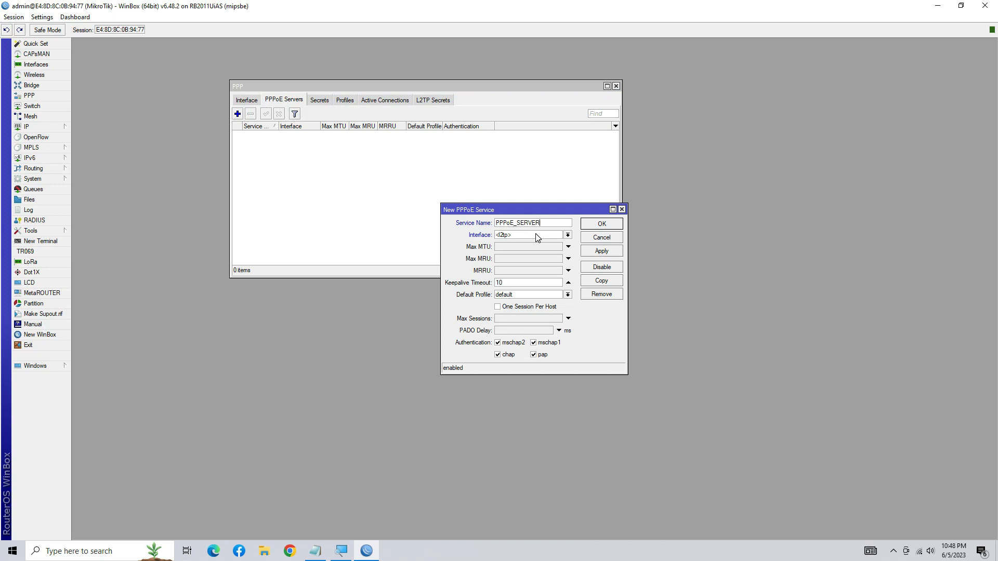
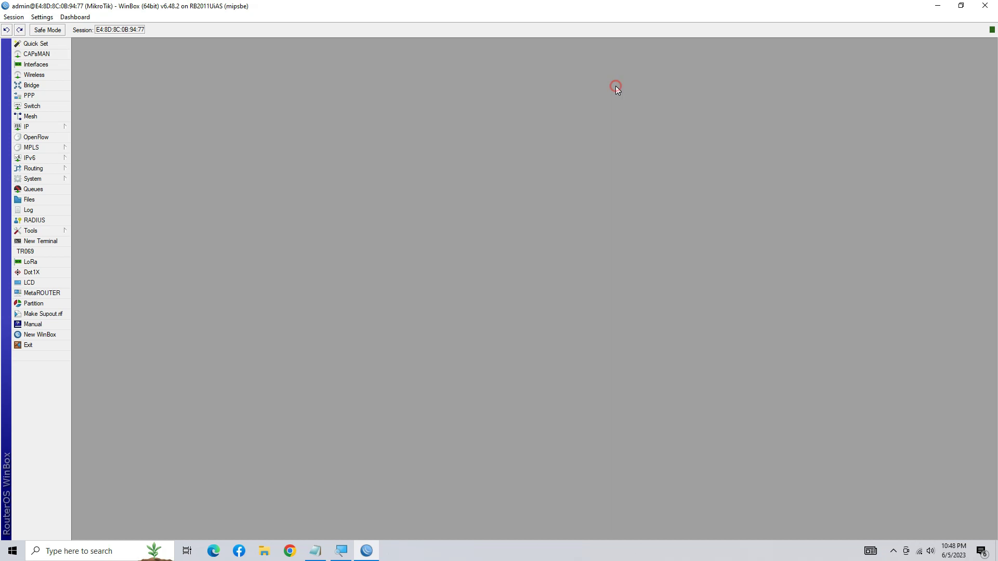
click(315, 551)
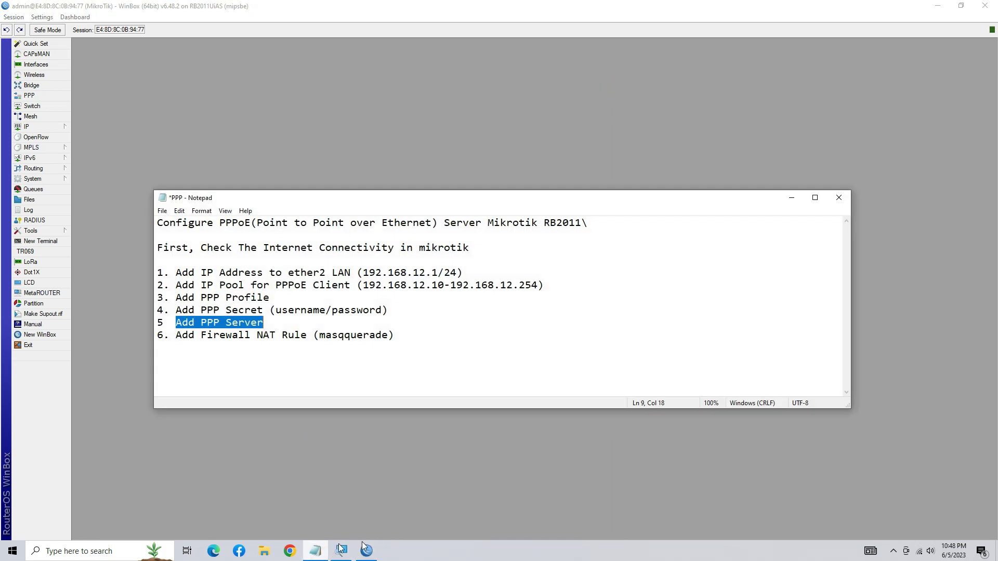
drag(172, 335, 400, 334)
click(410, 341)
drag(320, 335, 387, 335)
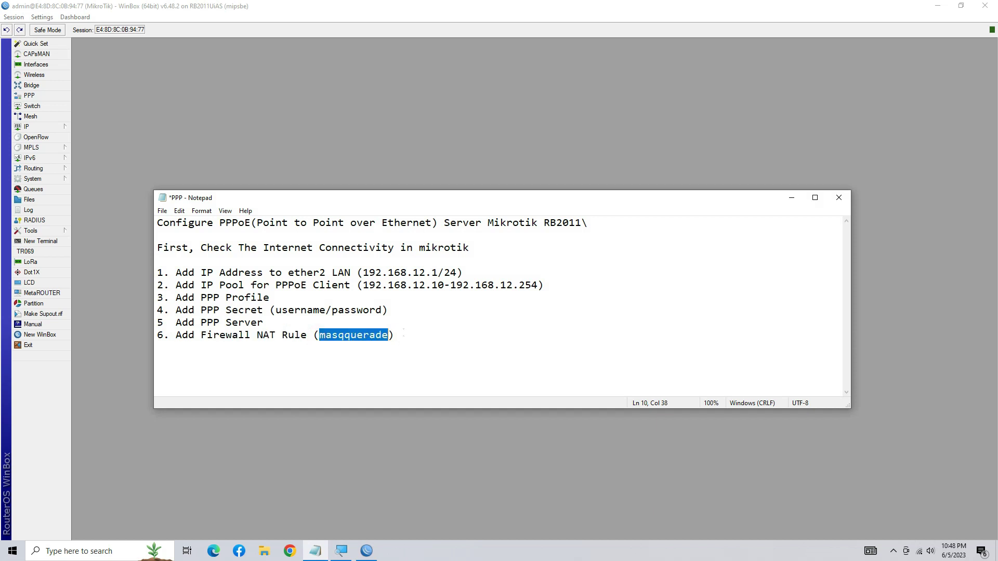
click(791, 197)
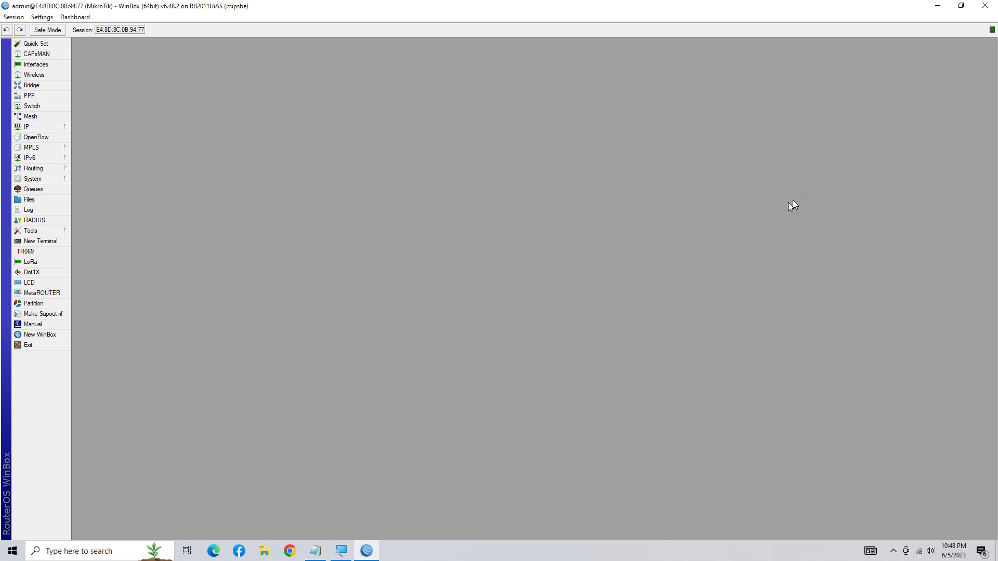
click(40, 129)
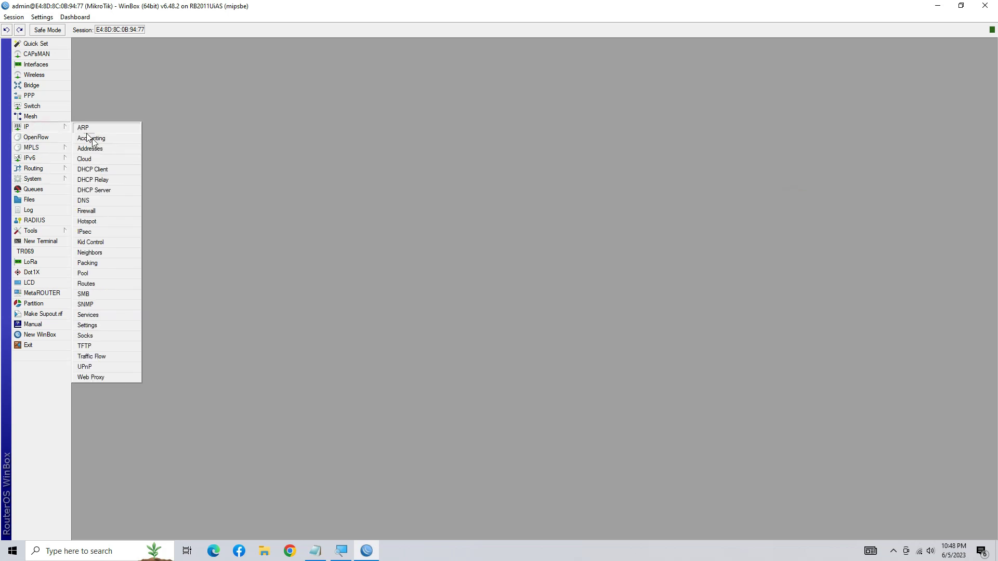
Start a new srcnat NAT rule matching source address 192.168.12.0/24
click(99, 211)
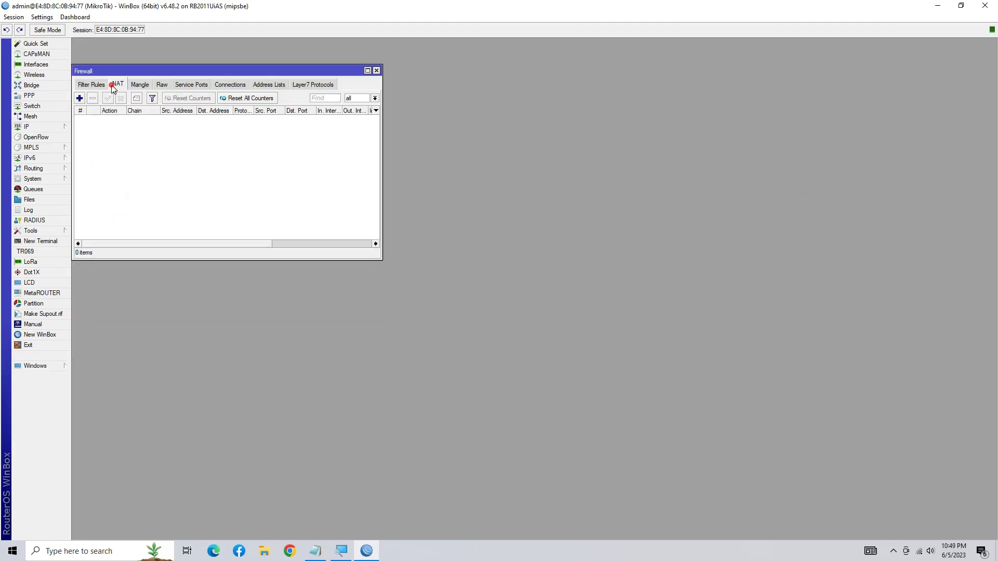
click(79, 98)
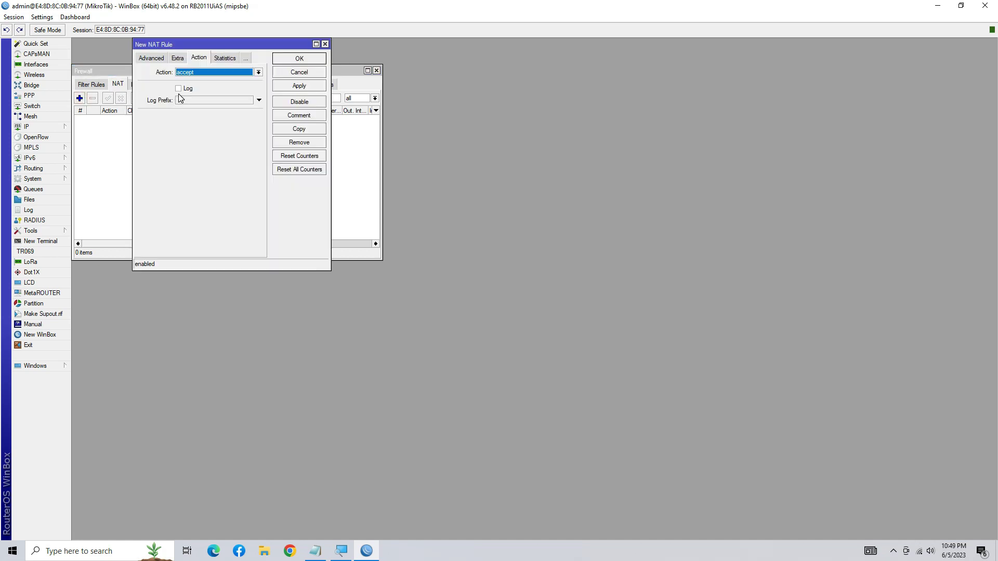
click(146, 58)
click(145, 58)
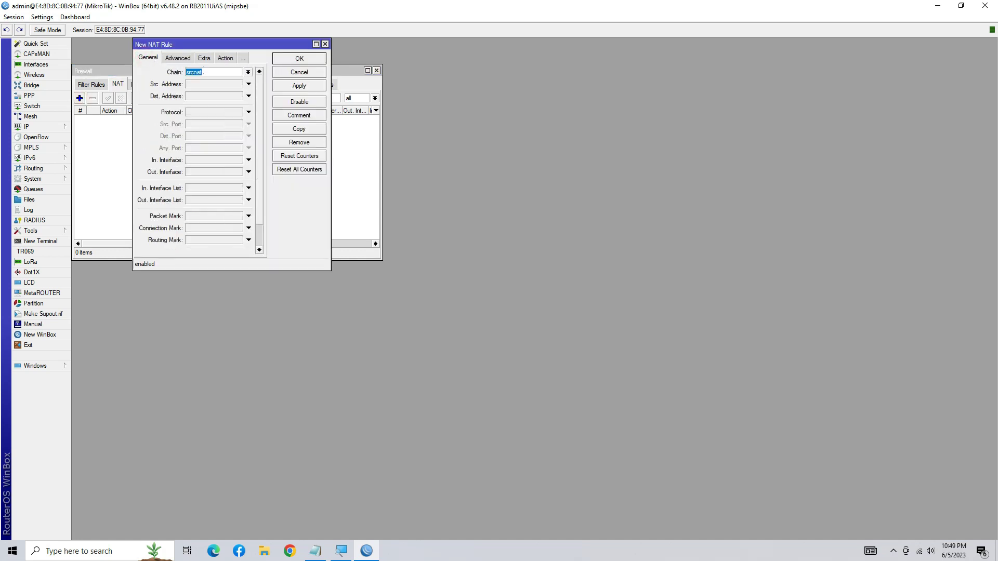
click(213, 73)
click(248, 73)
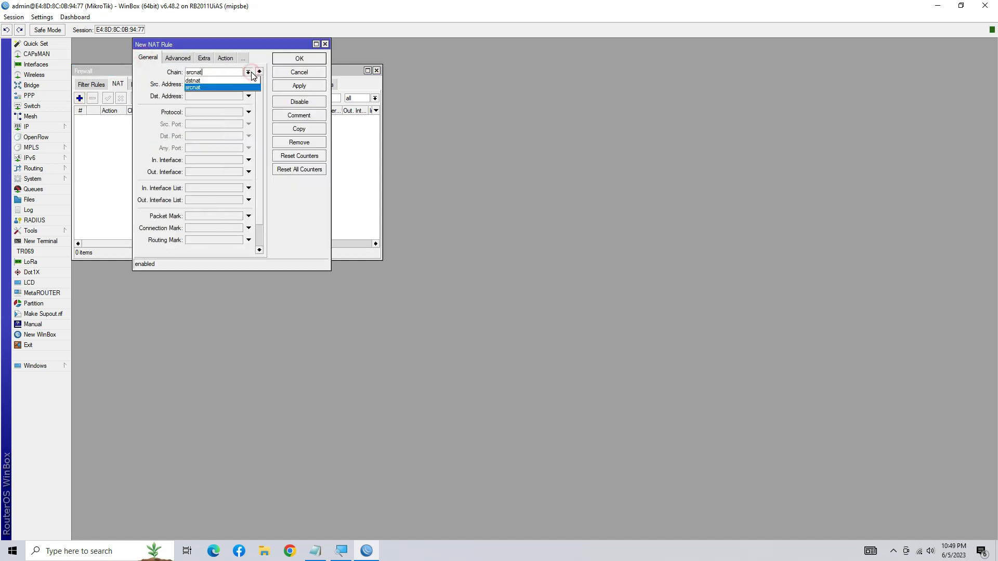
click(217, 89)
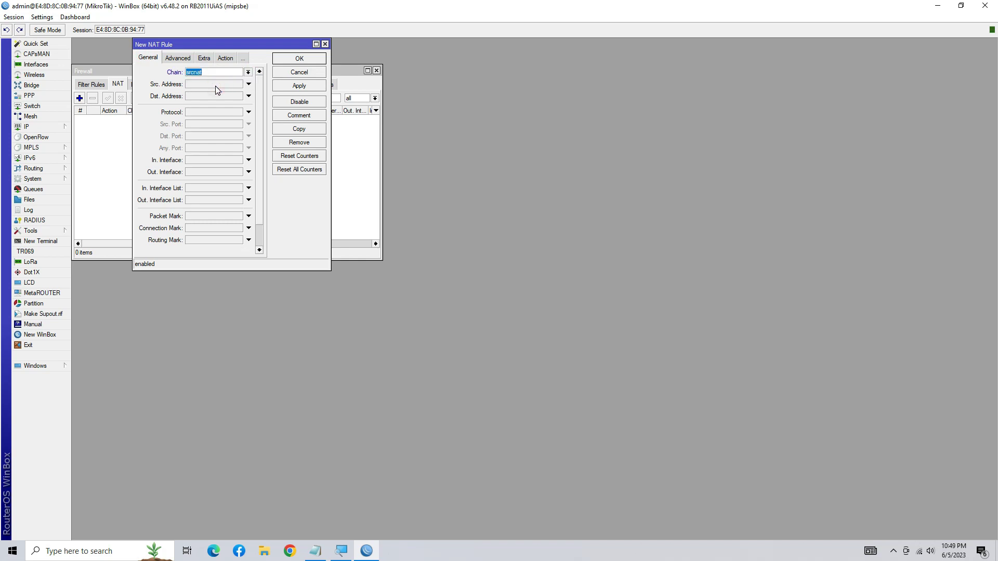
text(192.1)
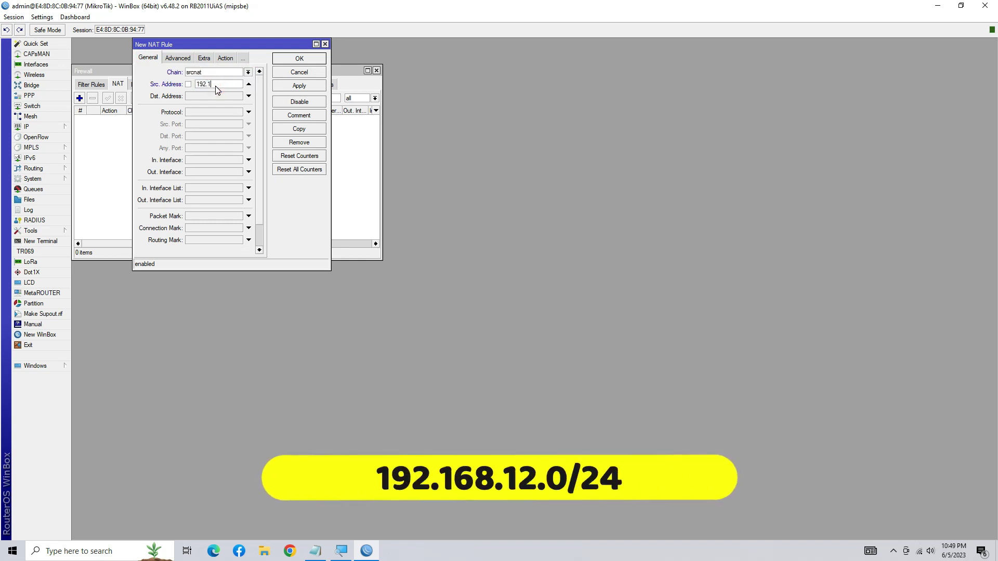
text(68.12.0/24)
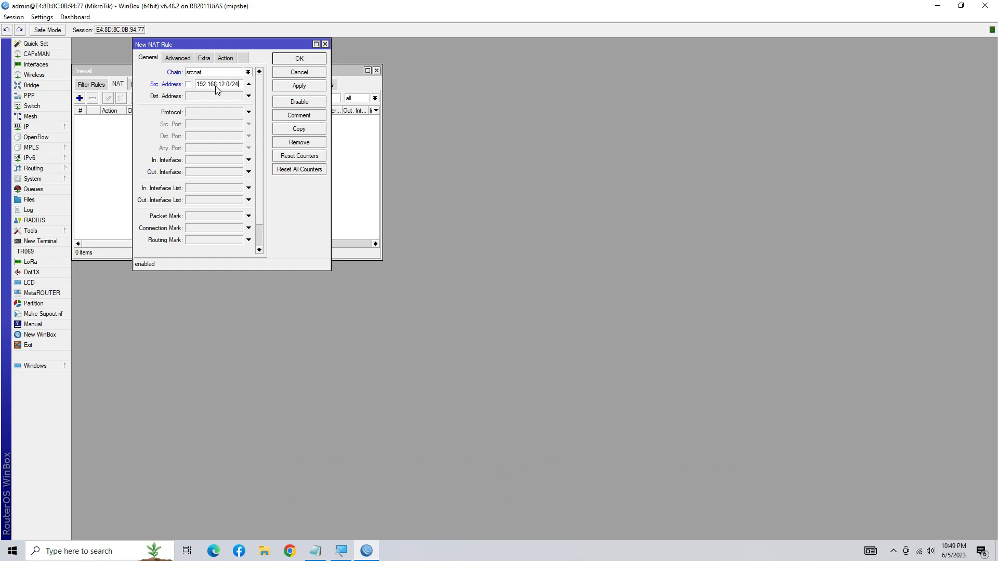
Set the rule's action to masquerade and apply it
click(223, 61)
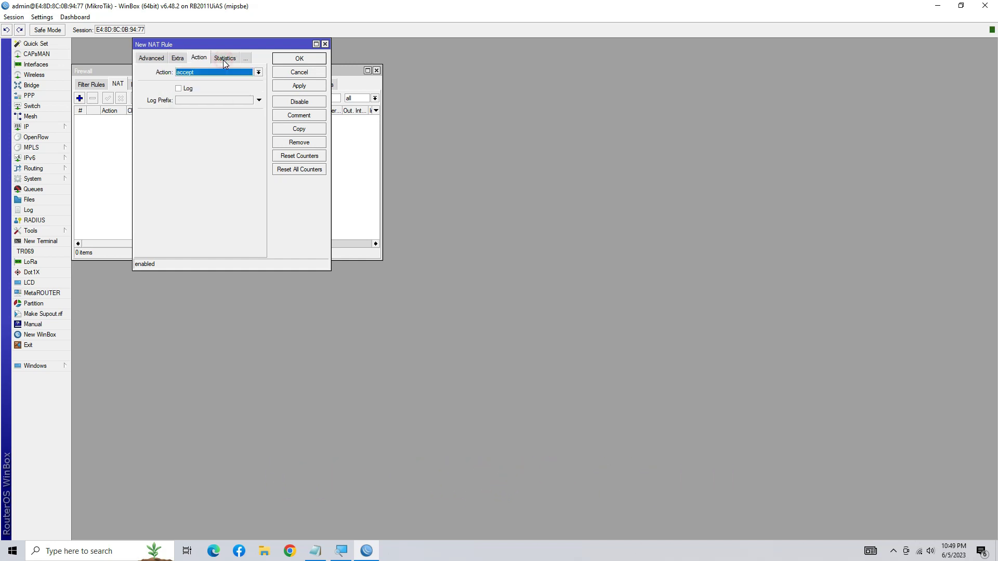
click(222, 72)
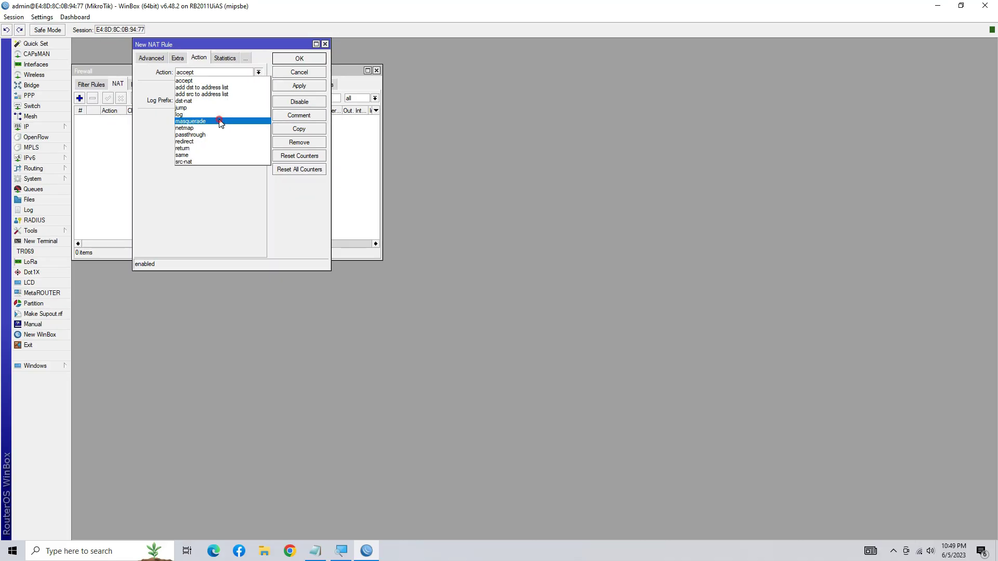
click(220, 123)
click(295, 87)
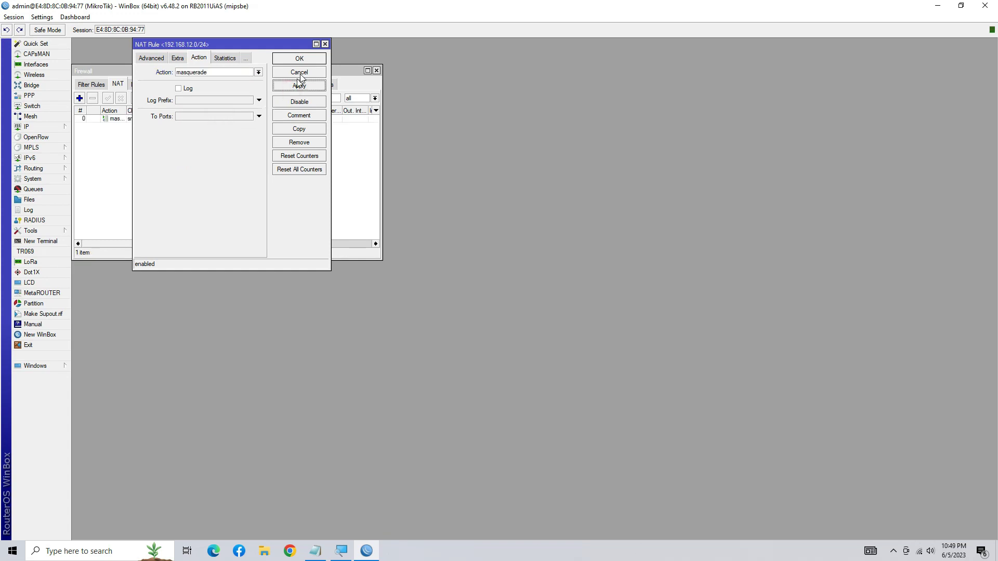
click(303, 60)
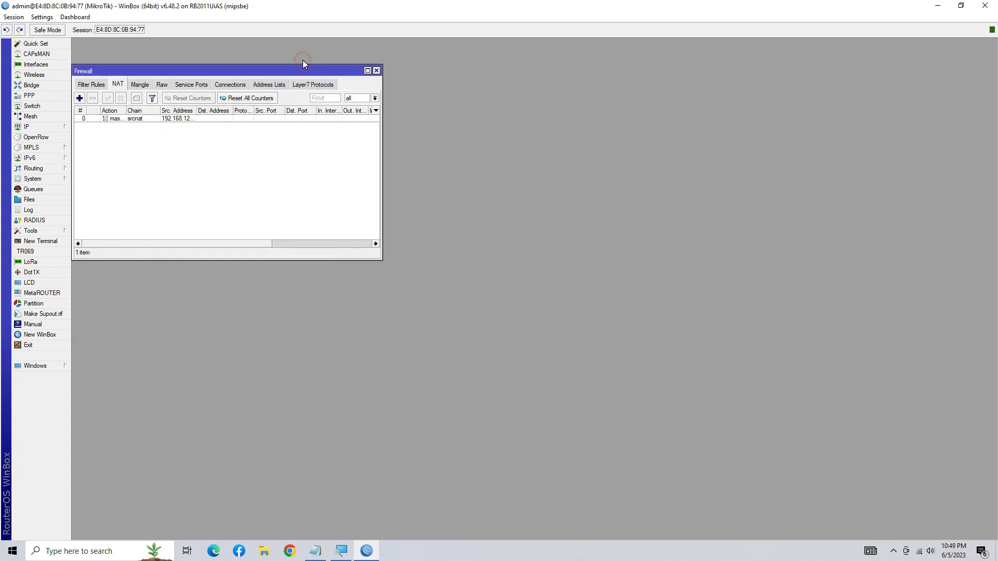
Close the Firewall window and exit WinBox
click(237, 119)
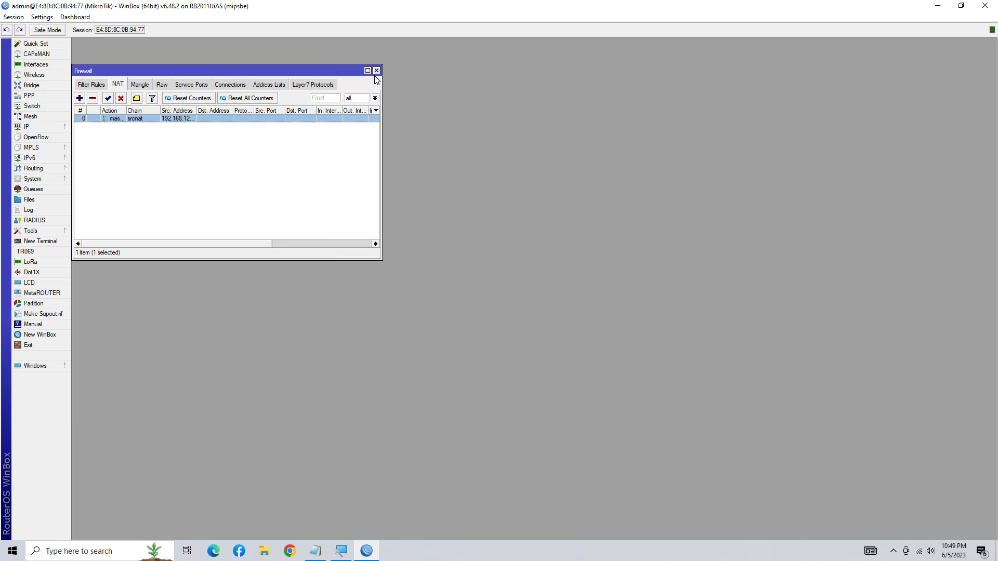
click(376, 70)
click(985, 6)
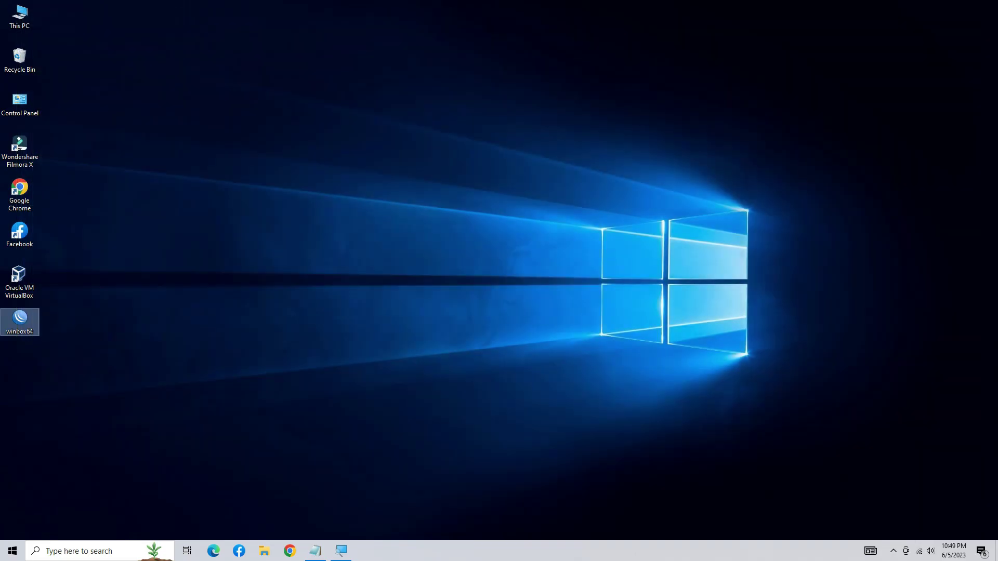
Open Network Connections with ncpa.cpl and bring up the Ethernet adapter's properties
key(super+r)
text(nc)
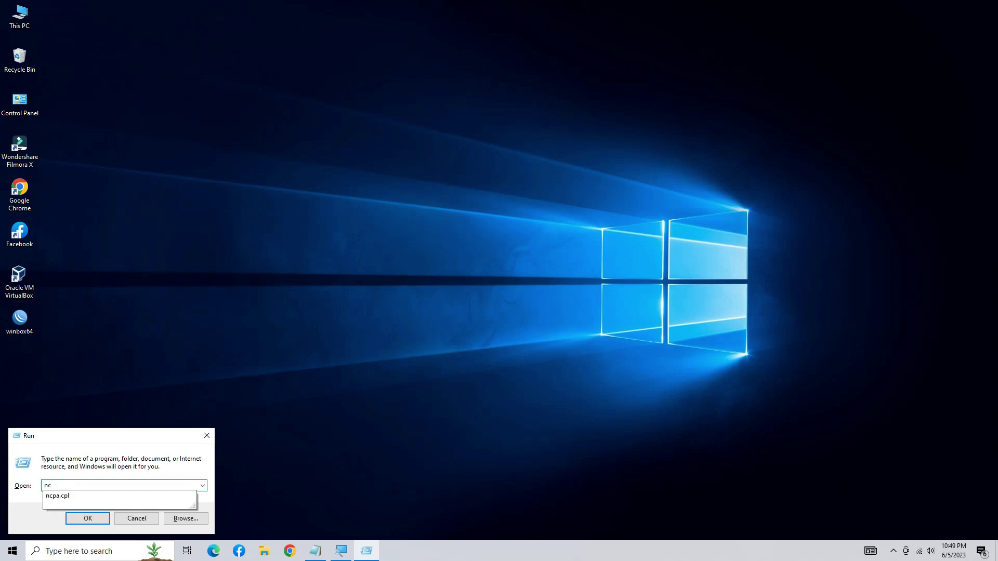
key(Down)
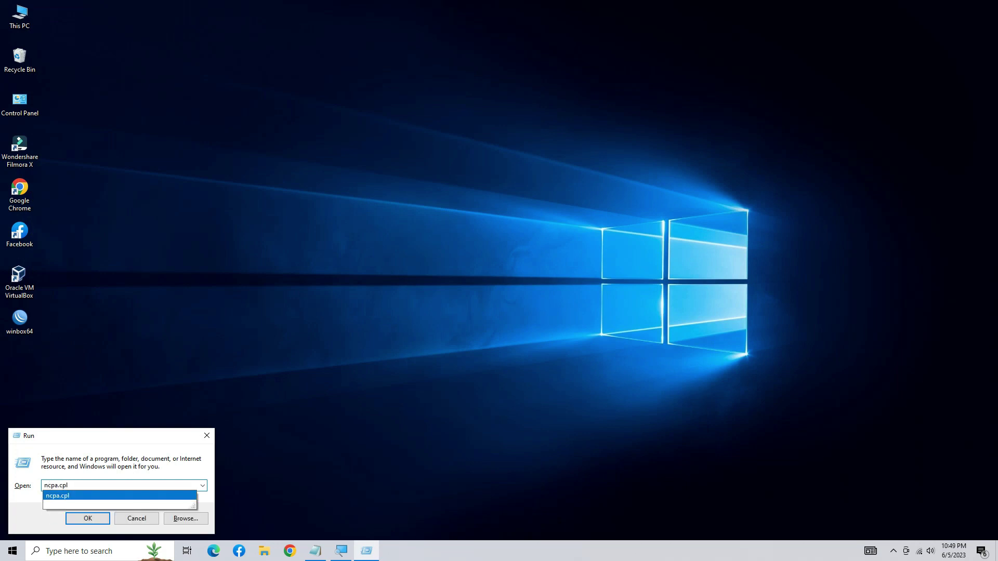
key(Return)
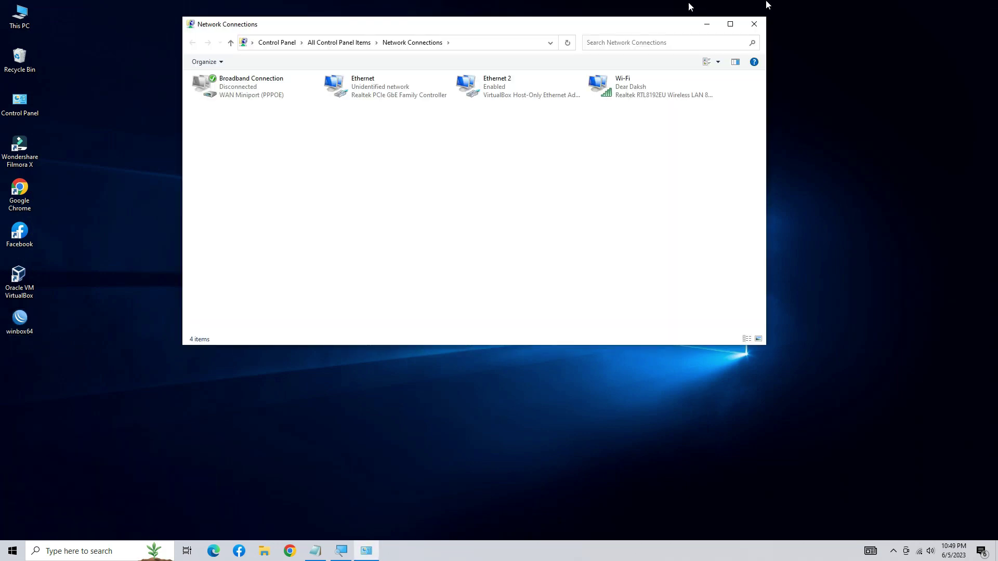
right_click(372, 95)
click(439, 192)
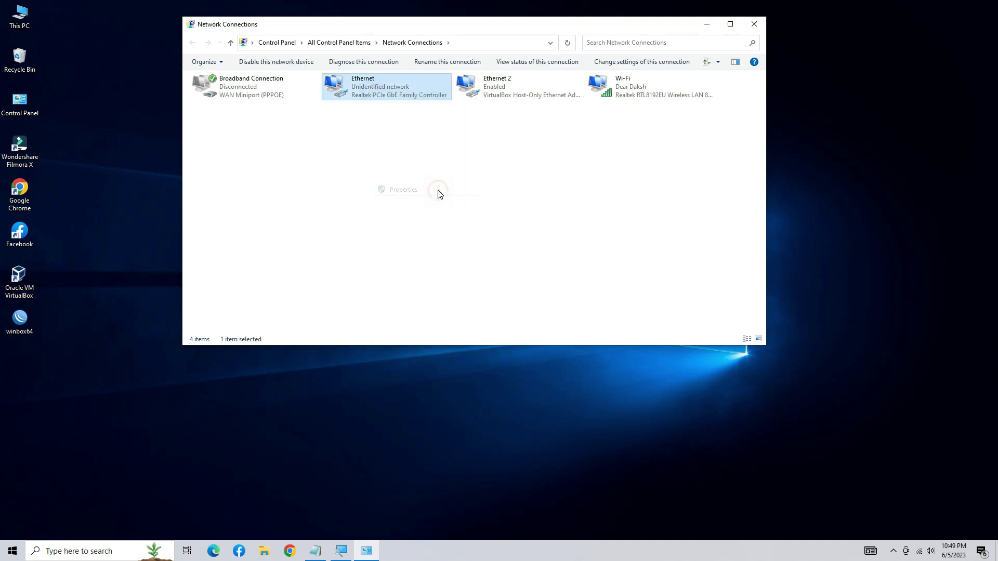
Set Ethernet IPv4 to obtain DNS server addresses automatically, save, and close Network Connections
scroll(291, 202, down, 1)
double_click(299, 164)
click(291, 244)
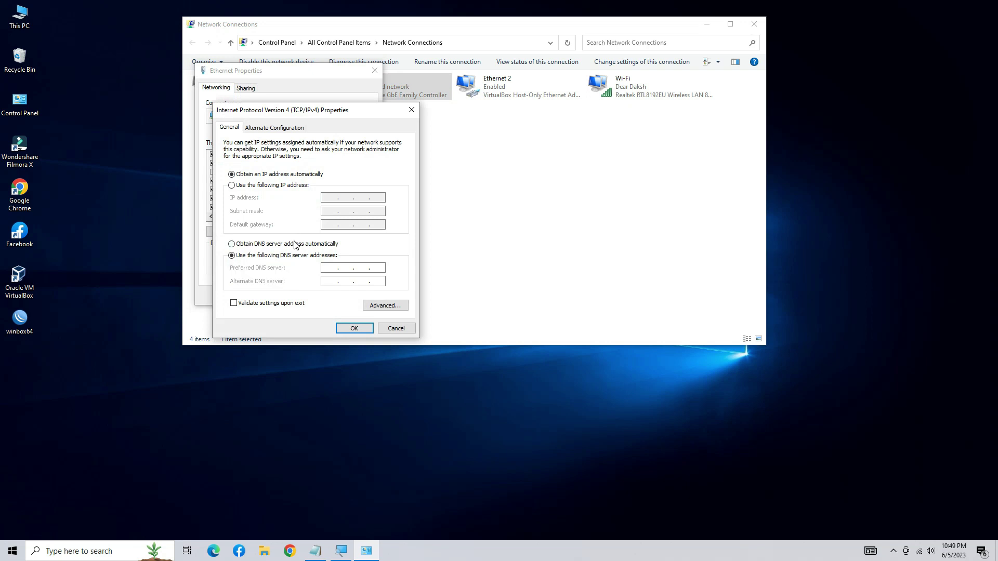
click(350, 327)
click(318, 296)
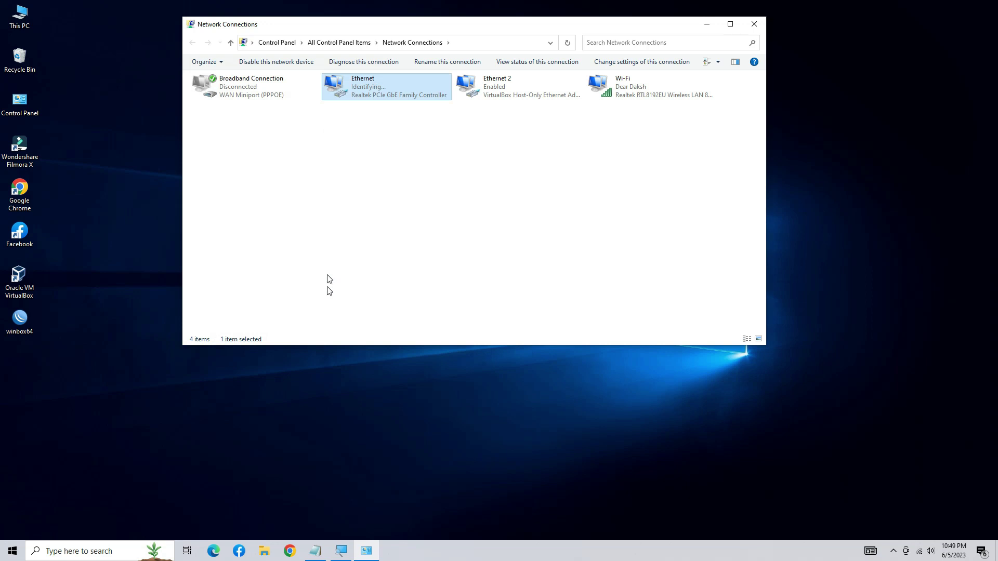
click(754, 24)
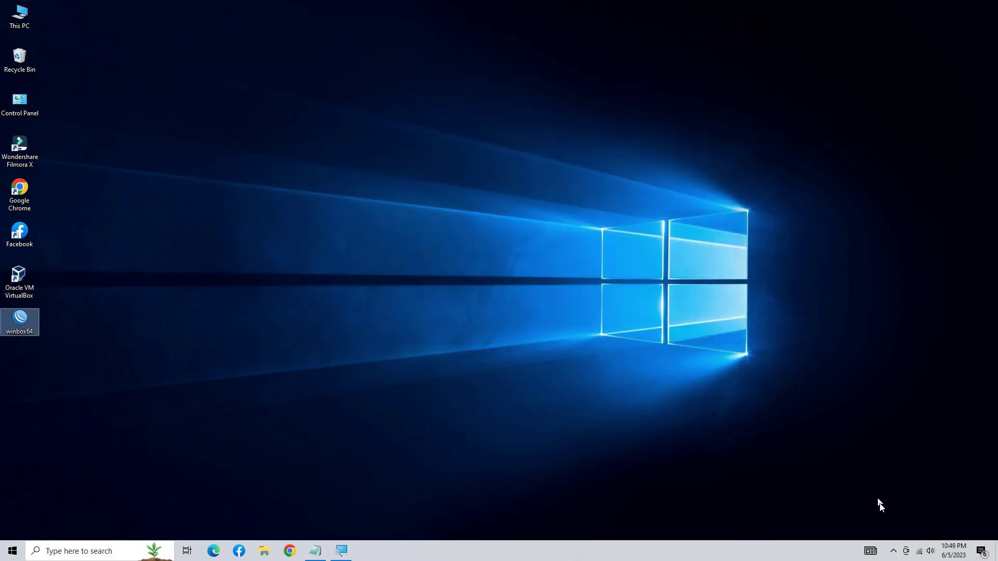
click(893, 551)
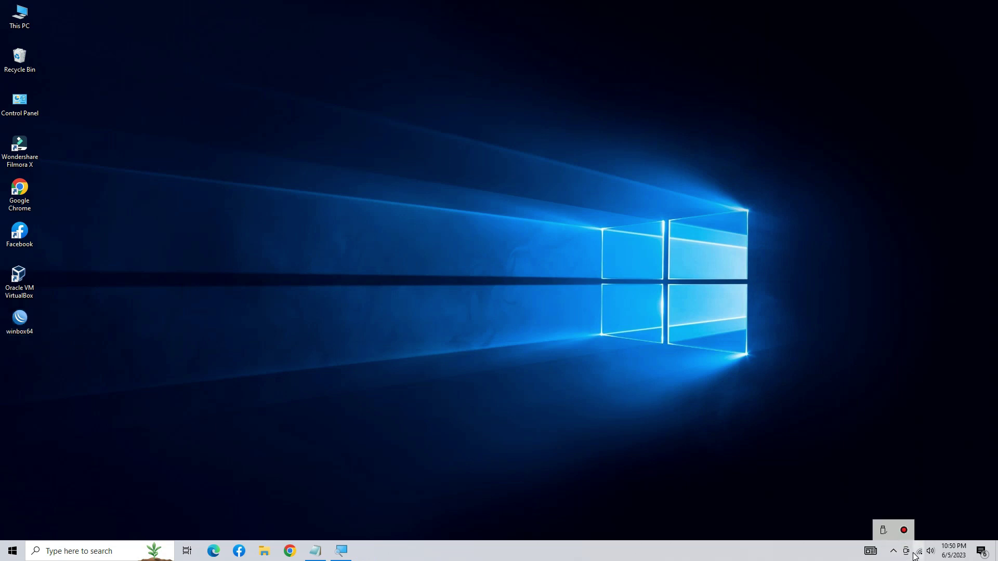
From Dial-up settings, run the Connect to the Internet wizard and choose Broadband (PPPoE)
click(919, 552)
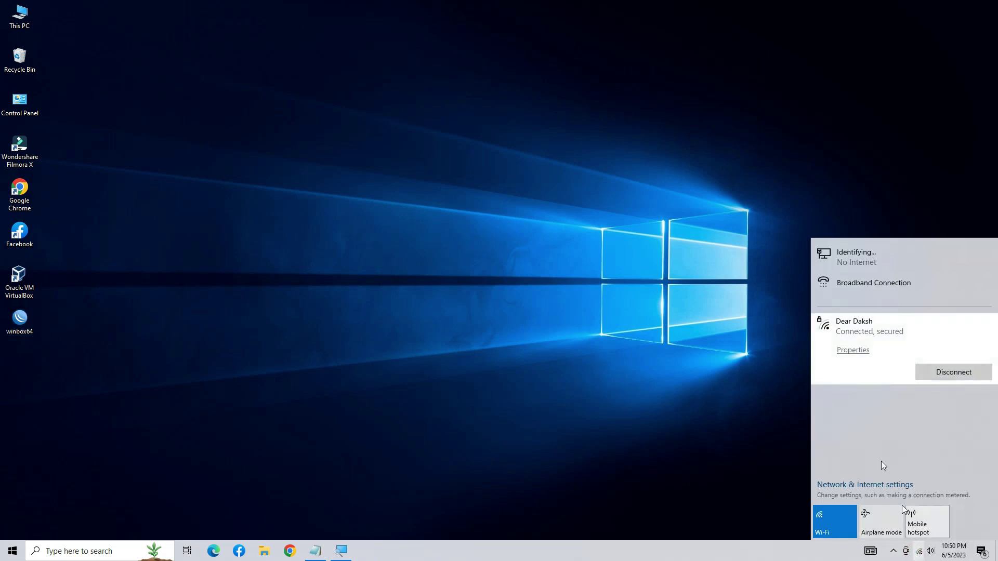
click(860, 286)
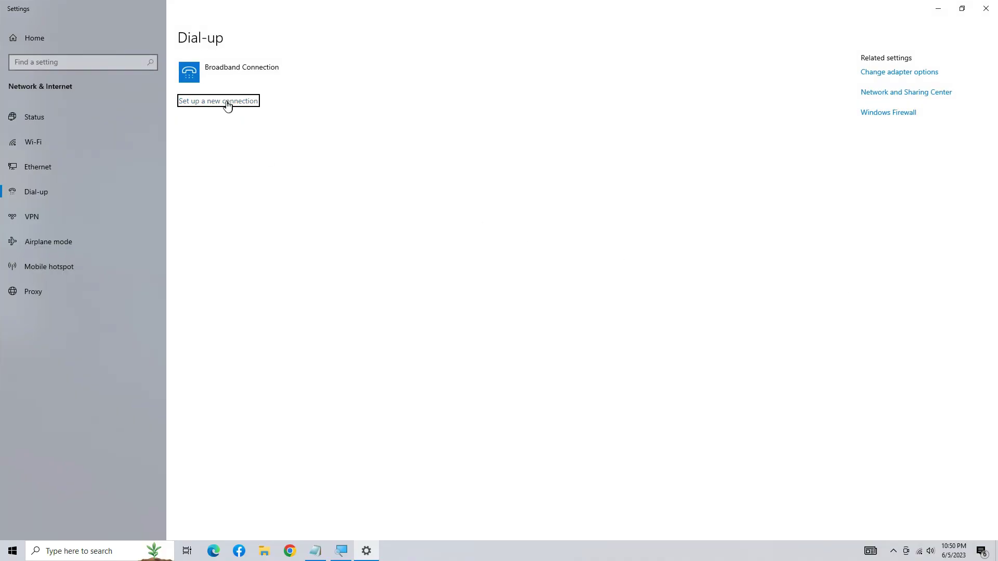
click(227, 102)
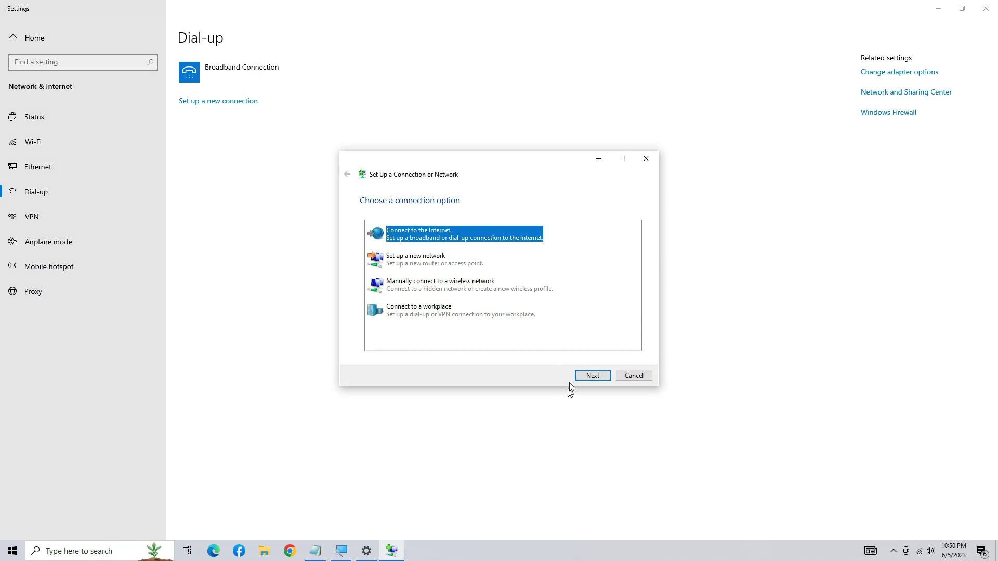
click(584, 377)
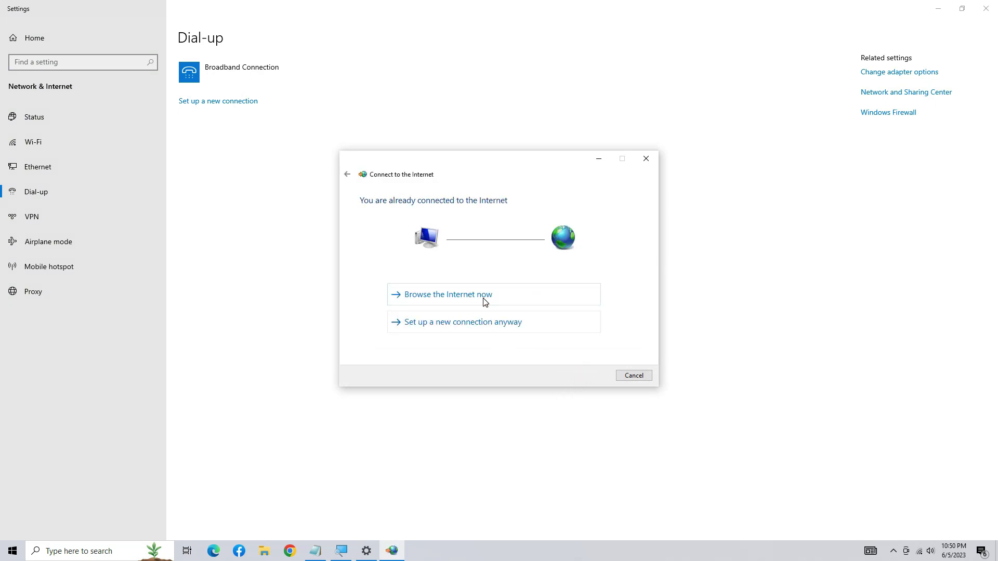
click(480, 328)
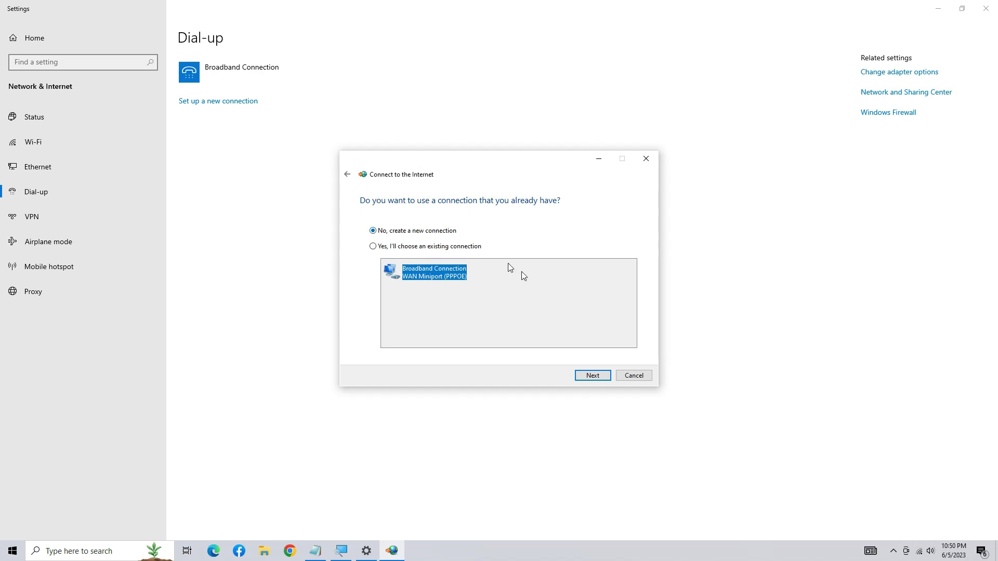
click(592, 375)
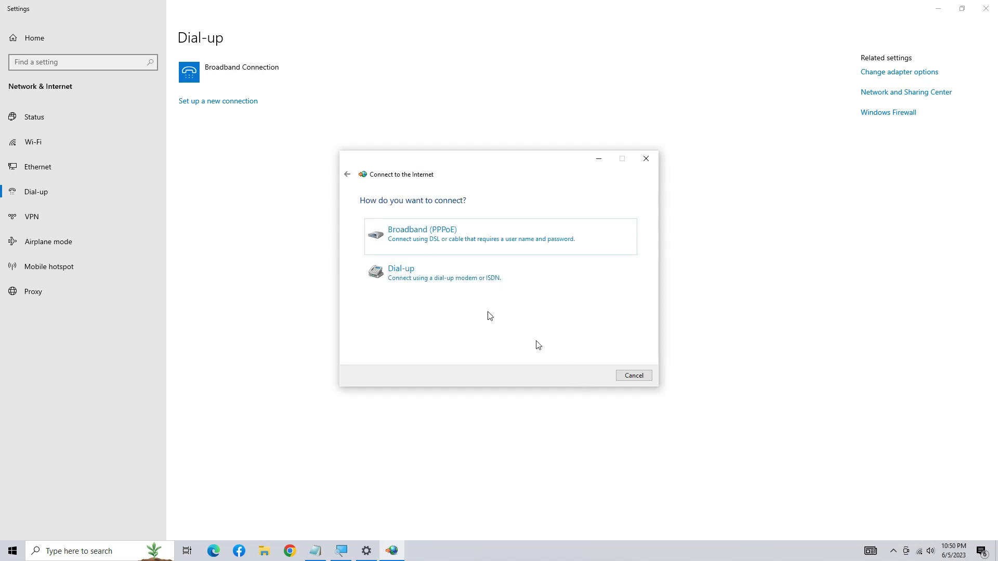
click(445, 238)
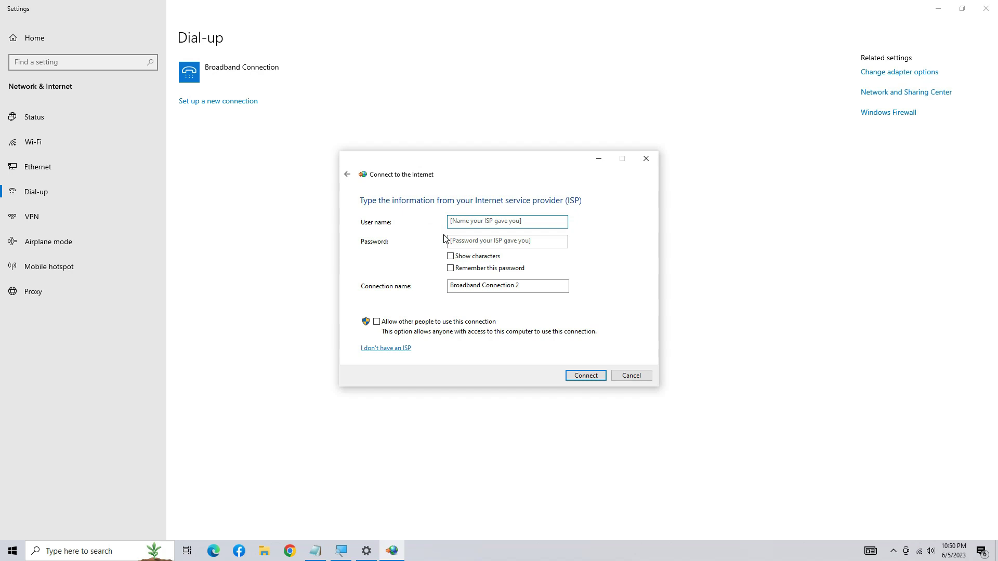
Enter the ISP user name and password, name the connection 'Internet', and dial it
text(test)
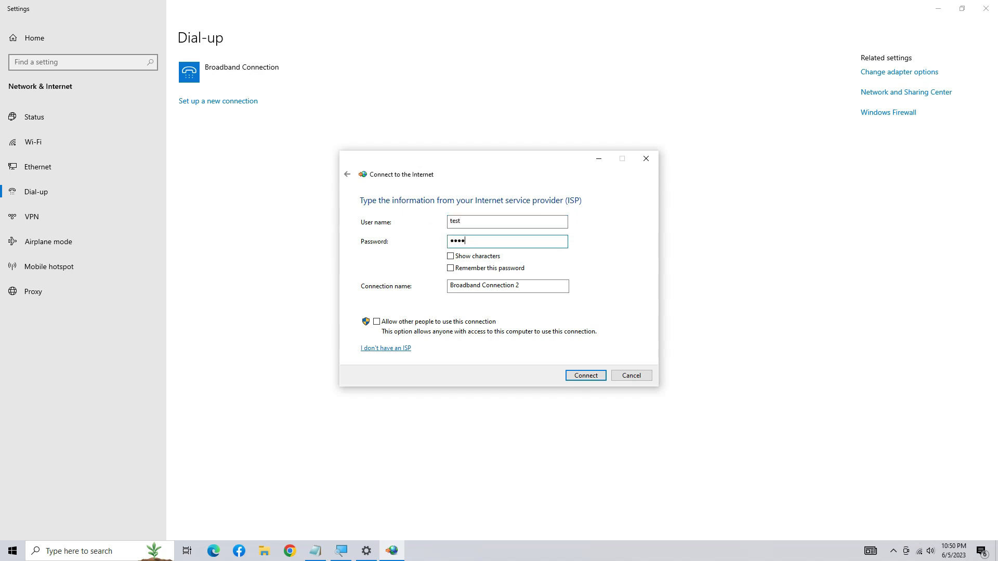
double_click(547, 287)
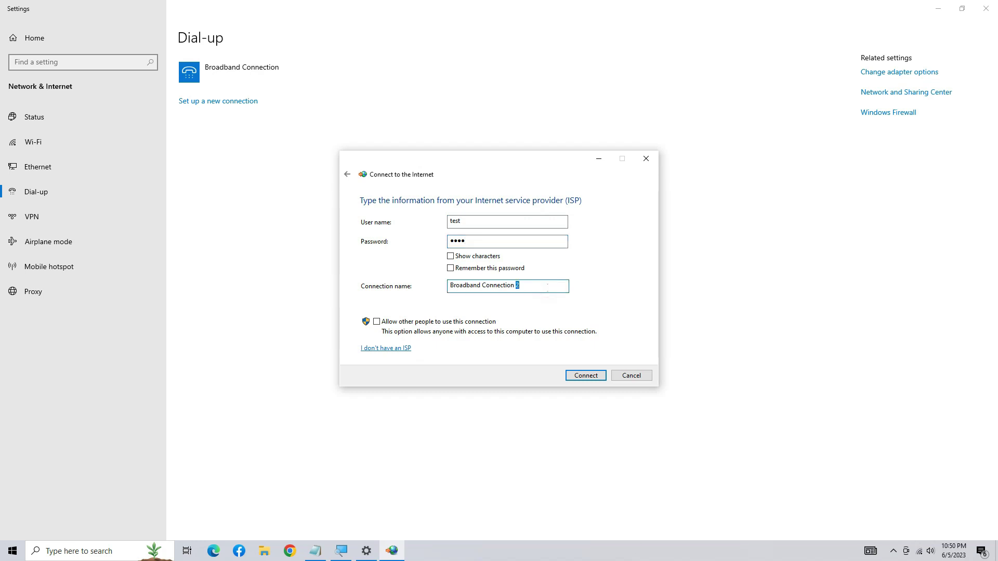
key(ctrl+a)
text(Internet)
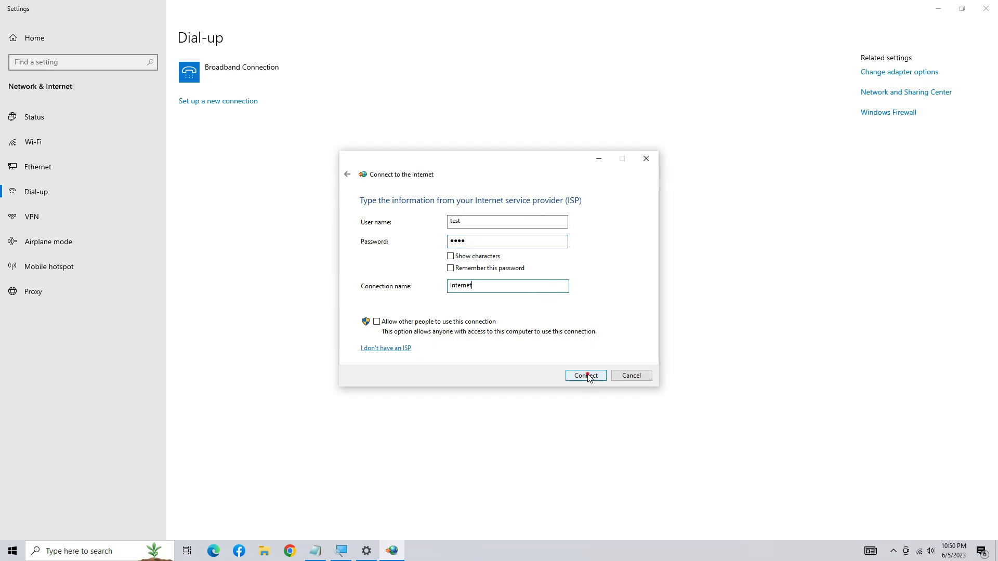
click(586, 375)
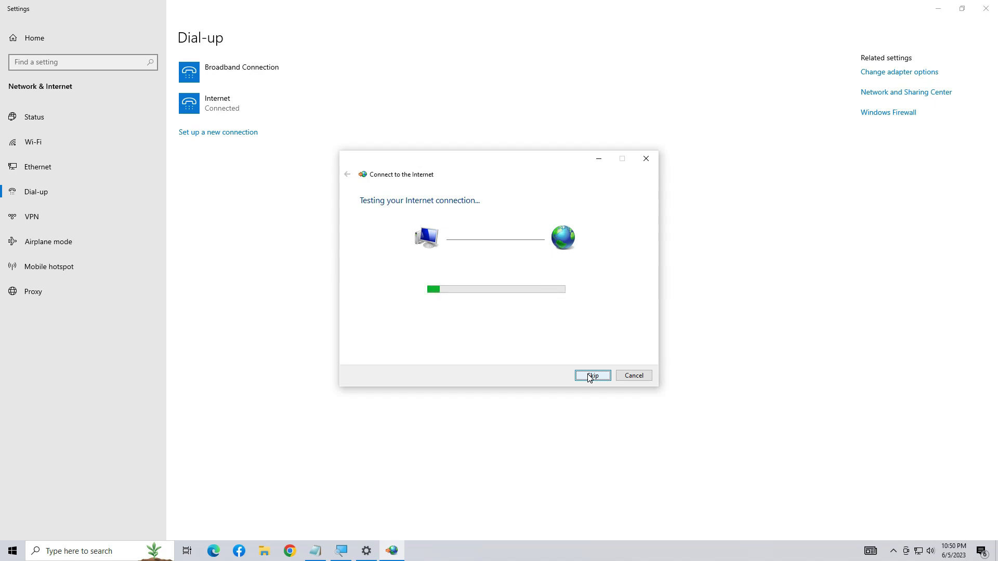
Launch Command Prompt with cmd and dismiss the finished connection wizard
key(super+r)
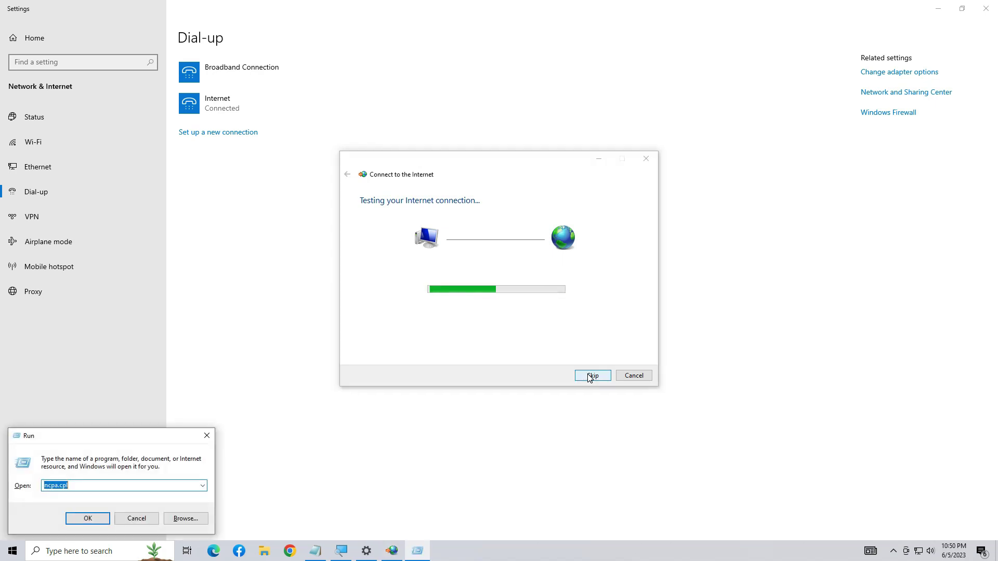
text(cmd)
key(Return)
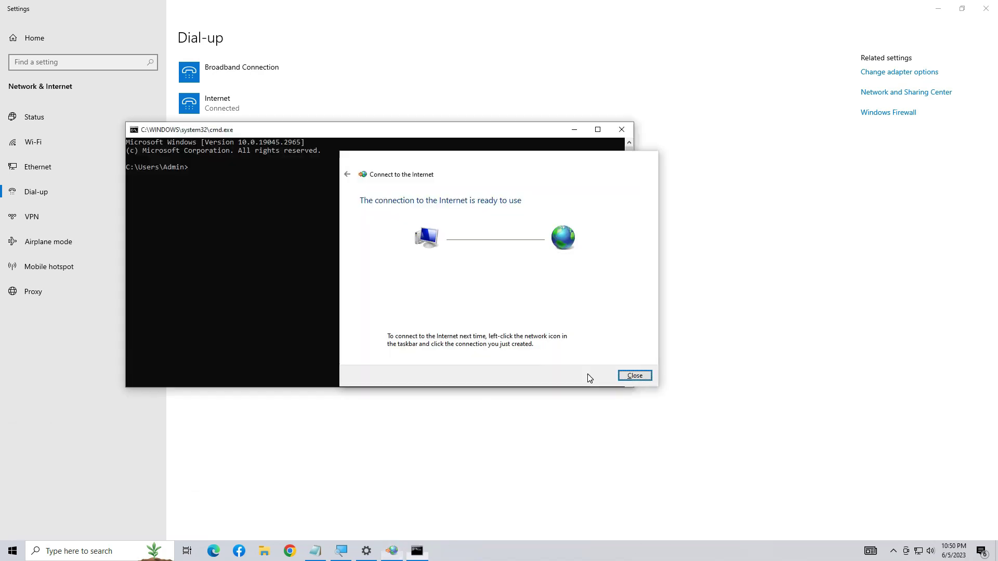
key(Return)
Ping 8.8.8.8 with 0% loss, confirm ipconfig shows PPP address 192.168.12.9, then close the console
click(502, 259)
text(ping 8.8)
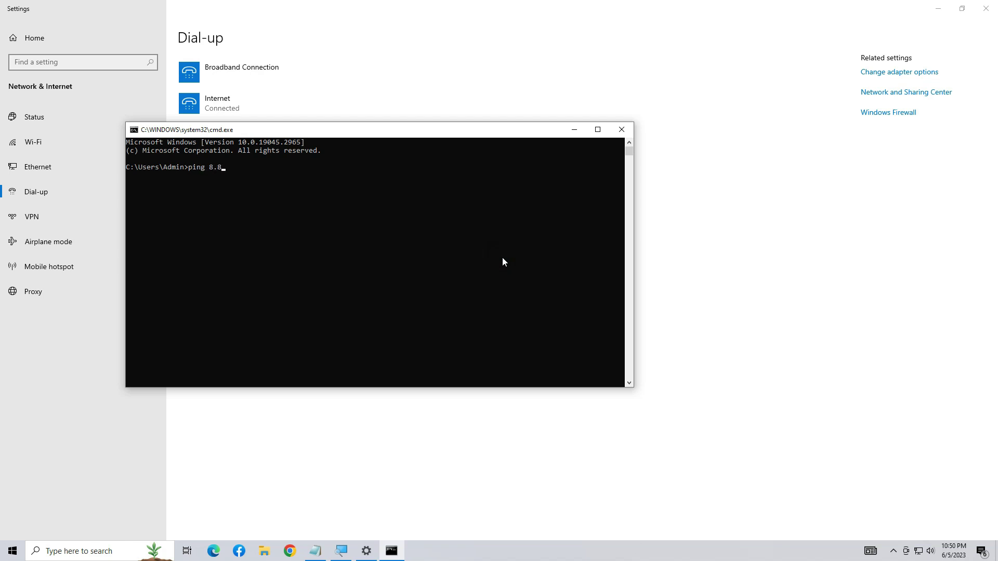
key(Return)
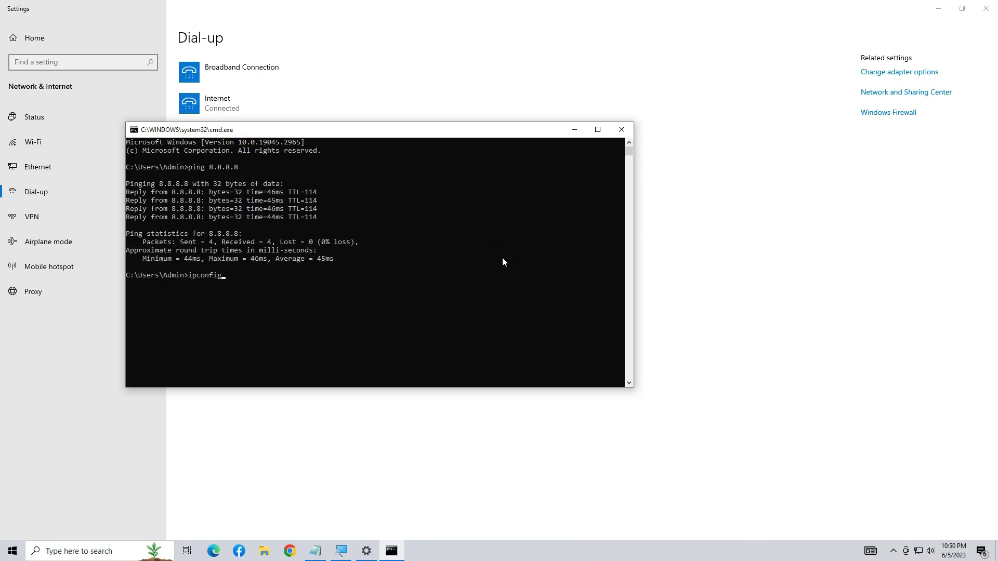
key(Return)
scroll(502, 257, up, 4)
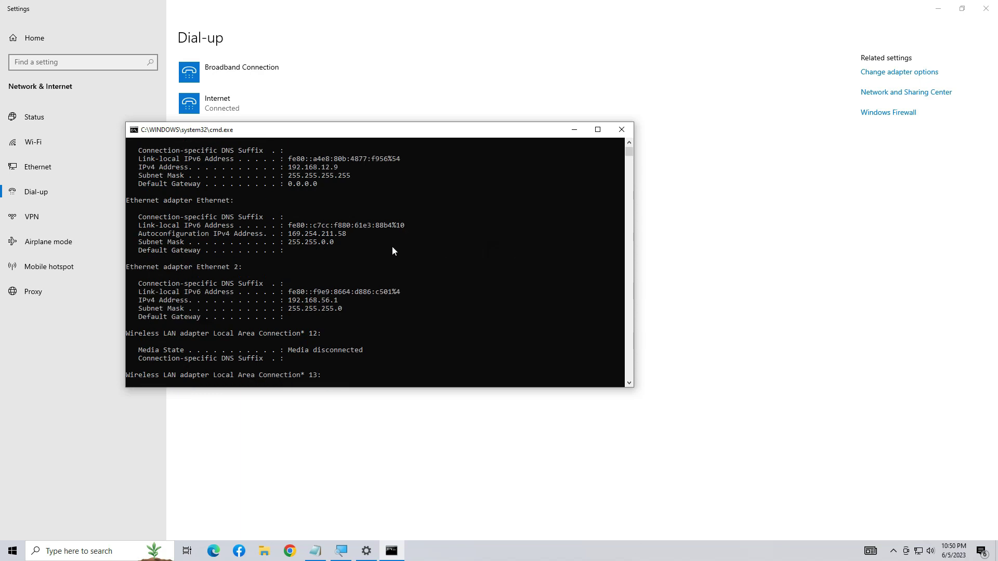
scroll(394, 251, up, 1)
drag(286, 192, 336, 197)
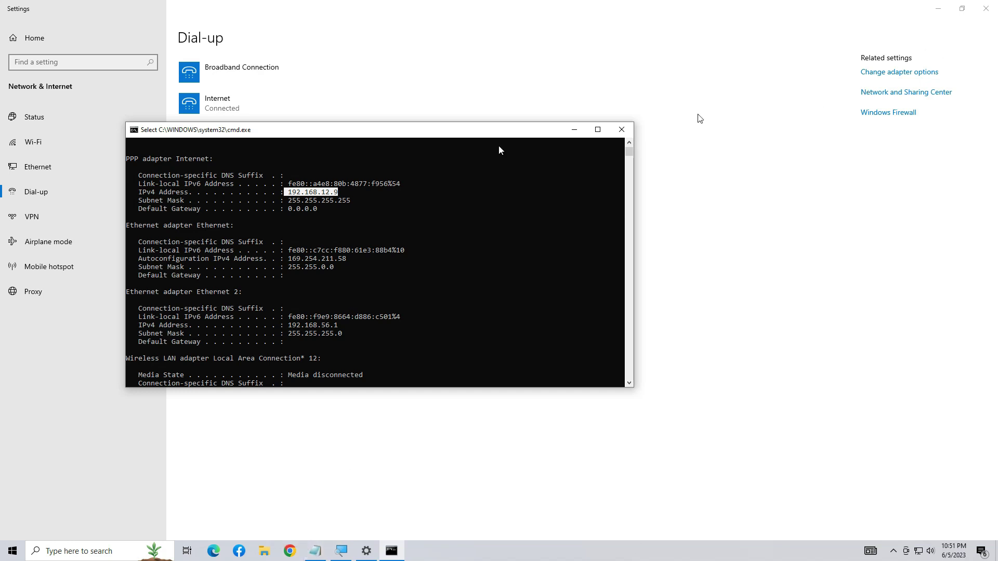
click(622, 130)
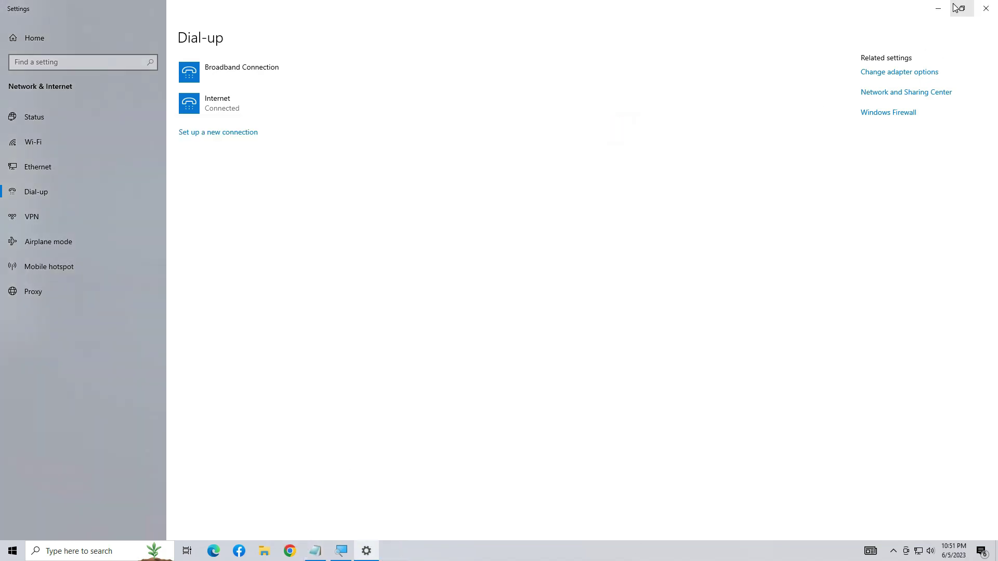
Close Settings and log into the discovered MikroTik router with WinBox
click(986, 8)
double_click(20, 321)
click(32, 127)
click(28, 147)
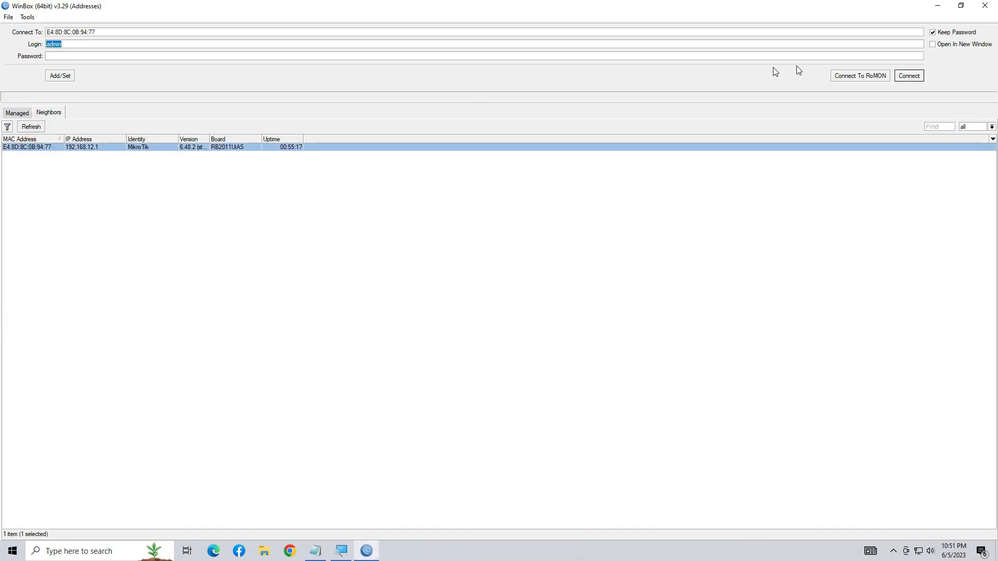
click(909, 76)
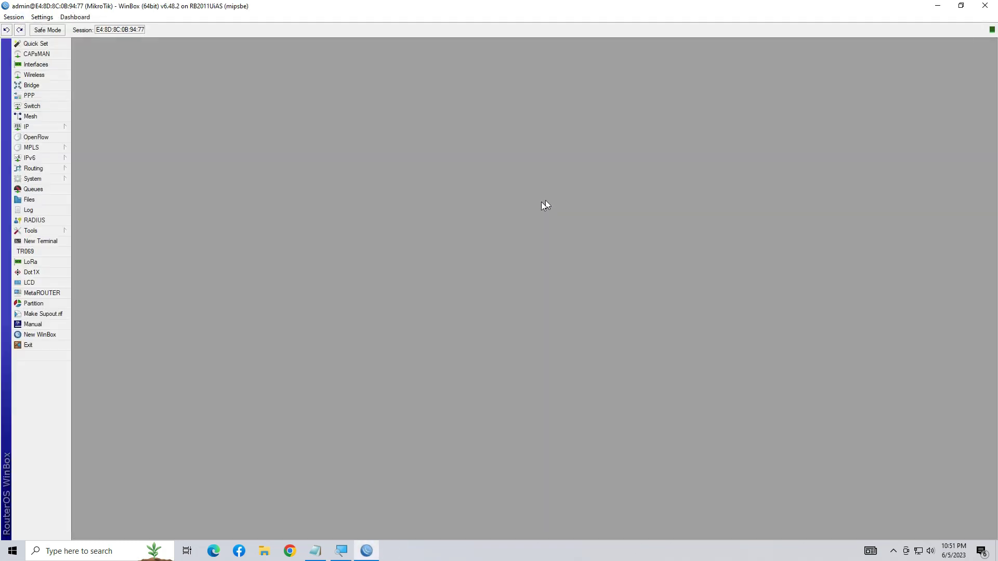
Check PPP Active Connections lists the pppoe client at 192.168.12.9, then close PPP
click(39, 96)
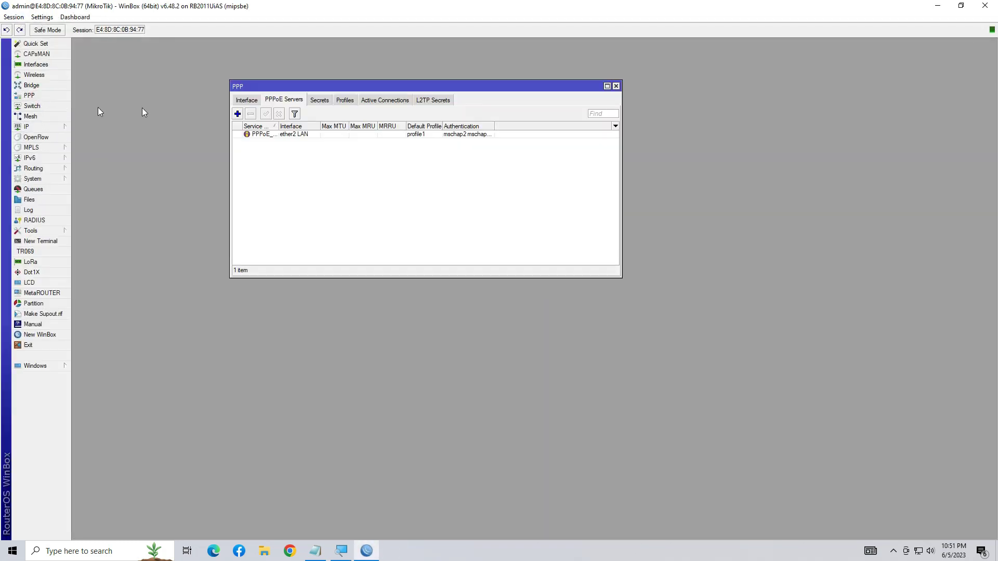
click(385, 100)
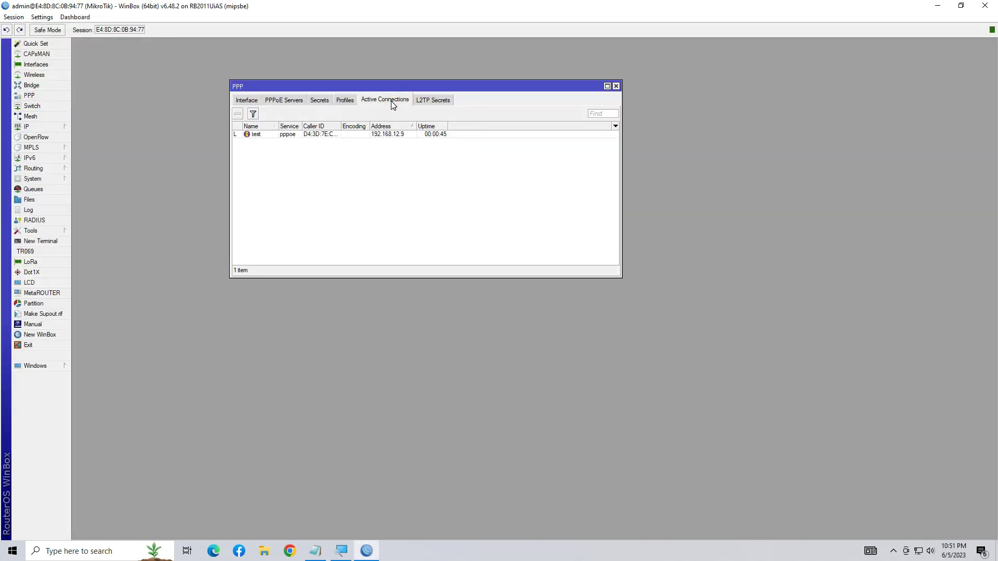
click(399, 135)
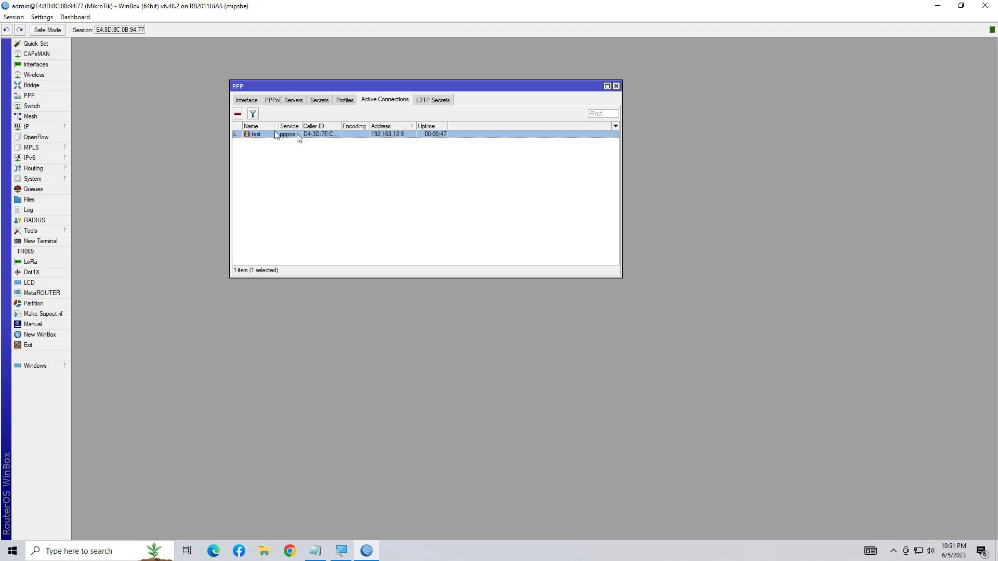
click(616, 87)
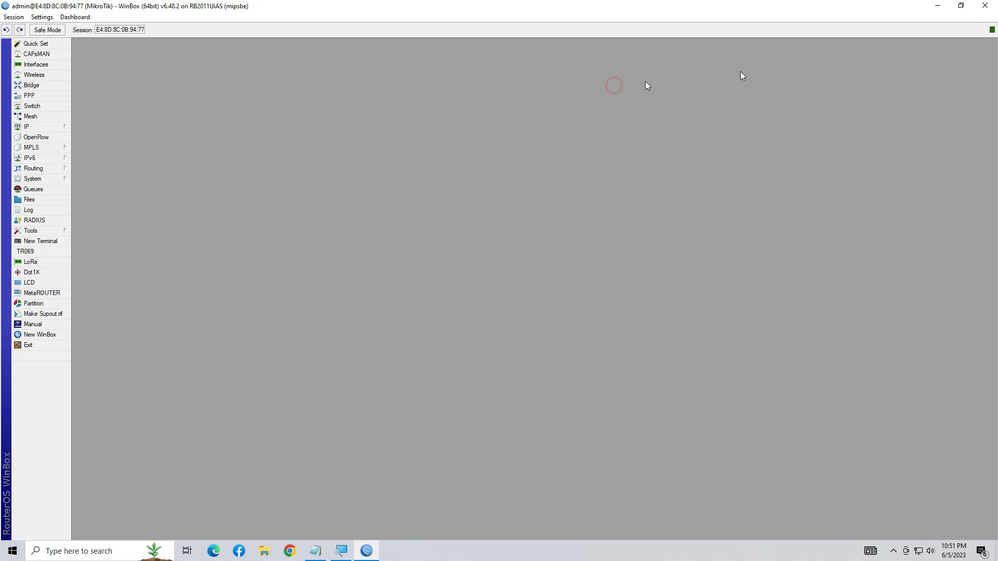